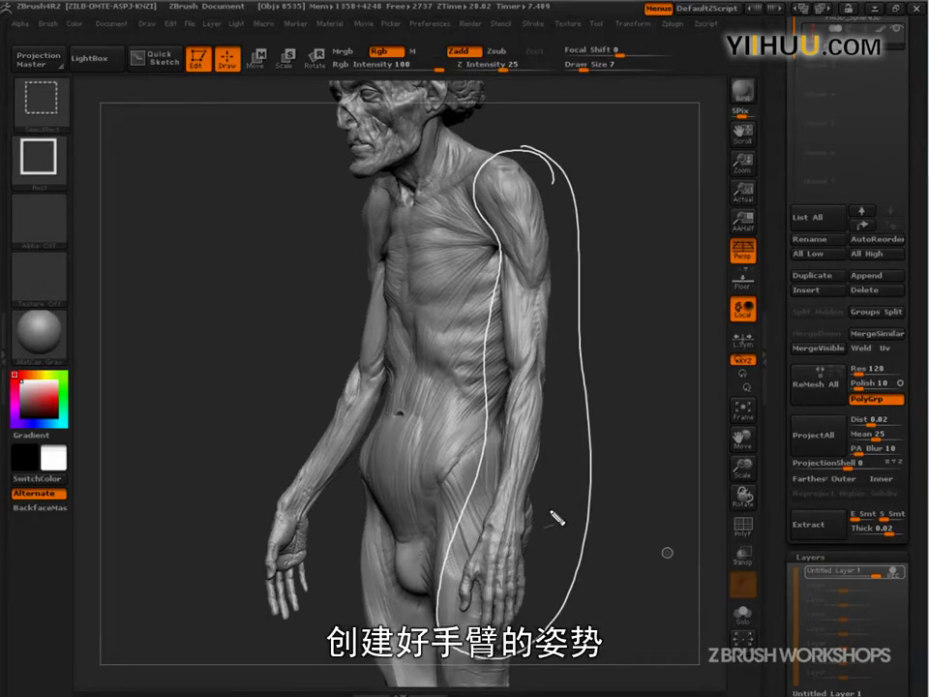
pyautogui.moveTo(363, 250)
pyautogui.mouseDown()
pyautogui.moveTo(440, 172)
pyautogui.moveTo(429, 278)
pyautogui.moveTo(416, 300)
pyautogui.moveTo(436, 368)
pyautogui.moveTo(423, 581)
pyautogui.mouseUp()
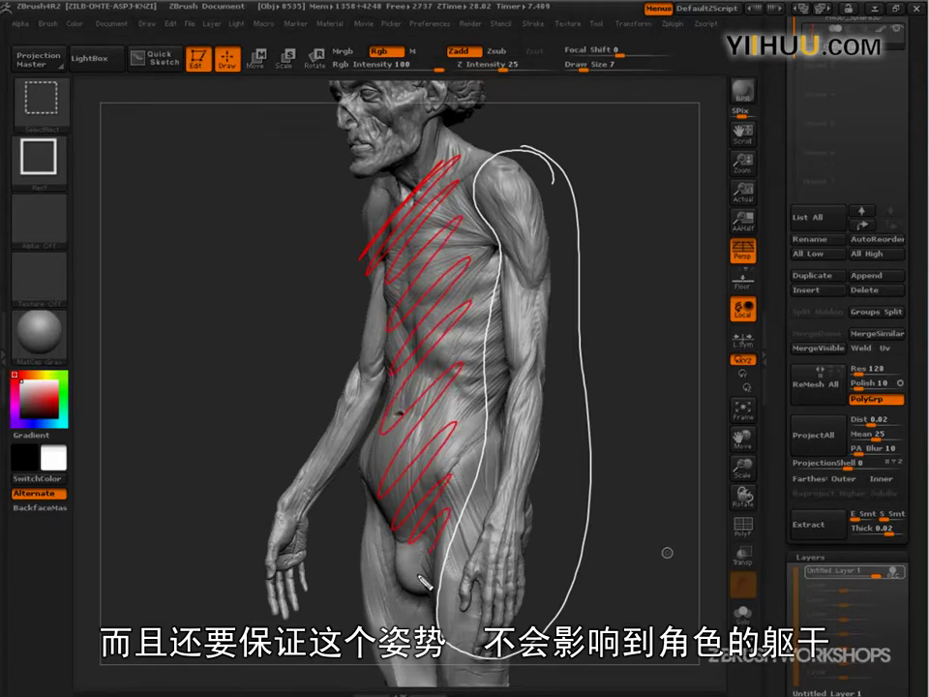
pyautogui.press('Escape')
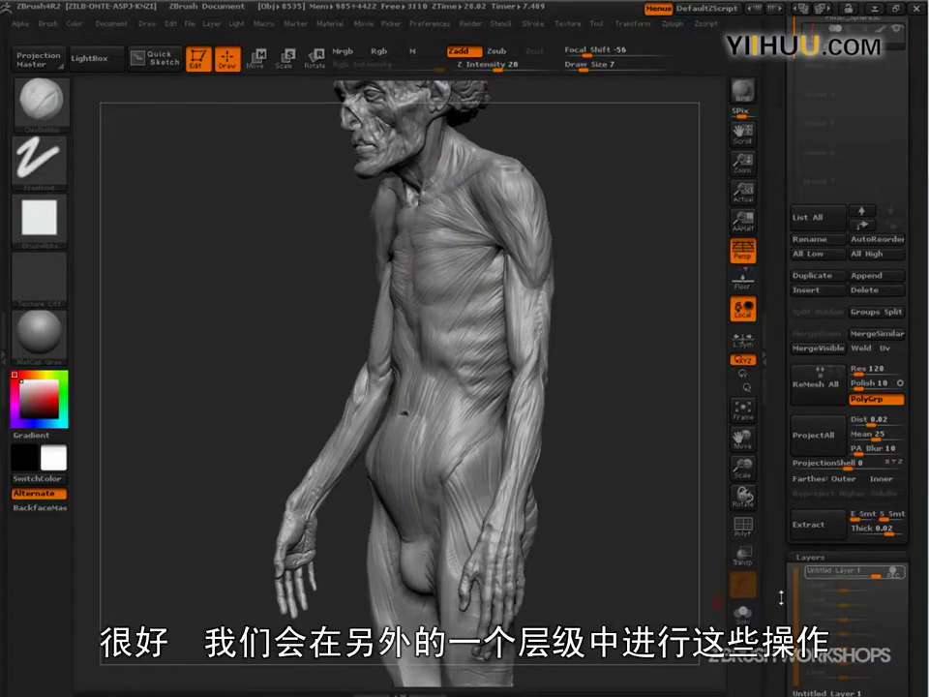
# Add a new sculpting layer to the body and store a morph target
pyautogui.scroll(-5, 874, 599)
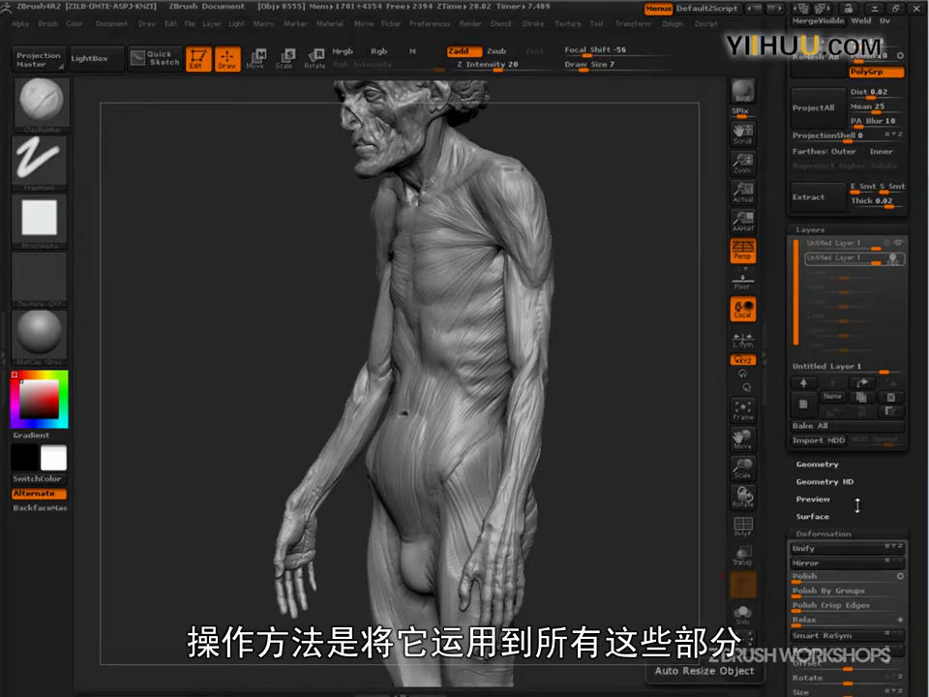
pyautogui.scroll(-10, 847, 542)
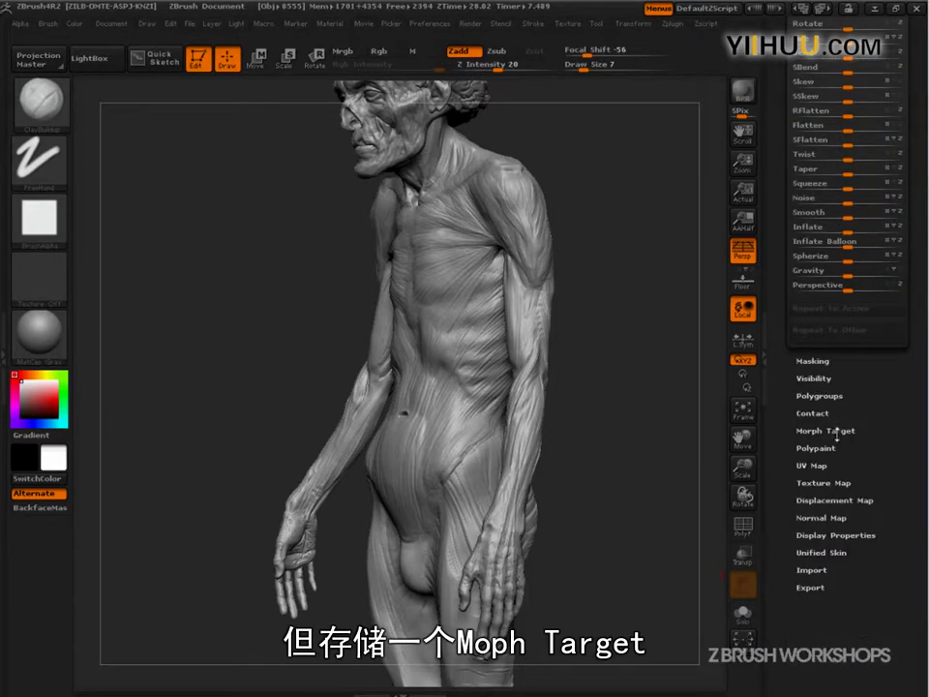
pyautogui.click(836, 431)
pyautogui.click(811, 445)
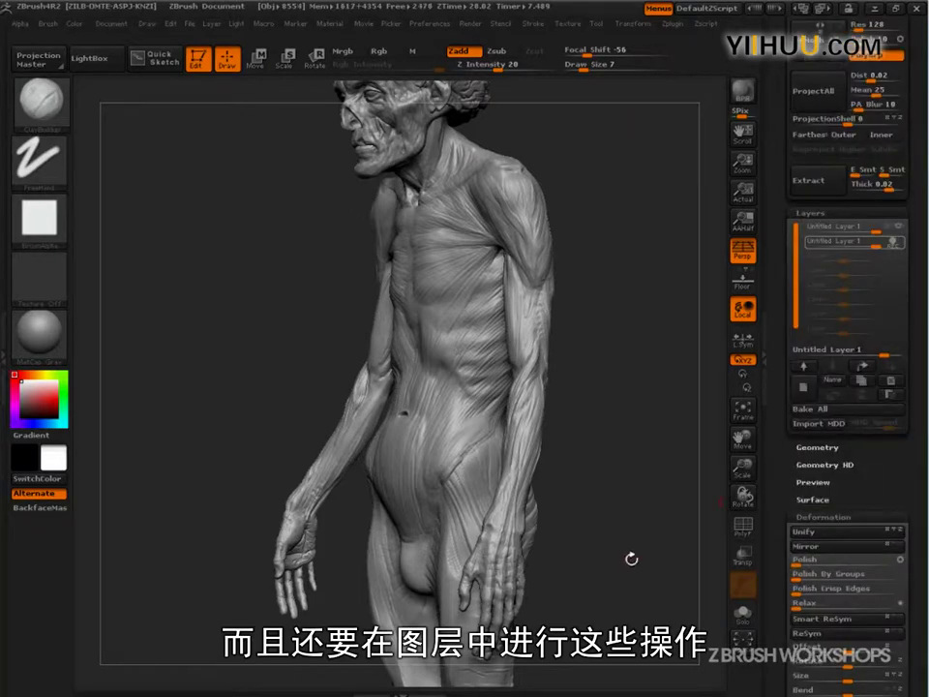
# Mask the body by cavity with intensity 100 and check the Transpose mask blur strength in the preferences
pyautogui.moveTo(655, 581)
pyautogui.mouseDown()
pyautogui.moveTo(648, 592)
pyautogui.moveTo(652, 569)
pyautogui.mouseUp()
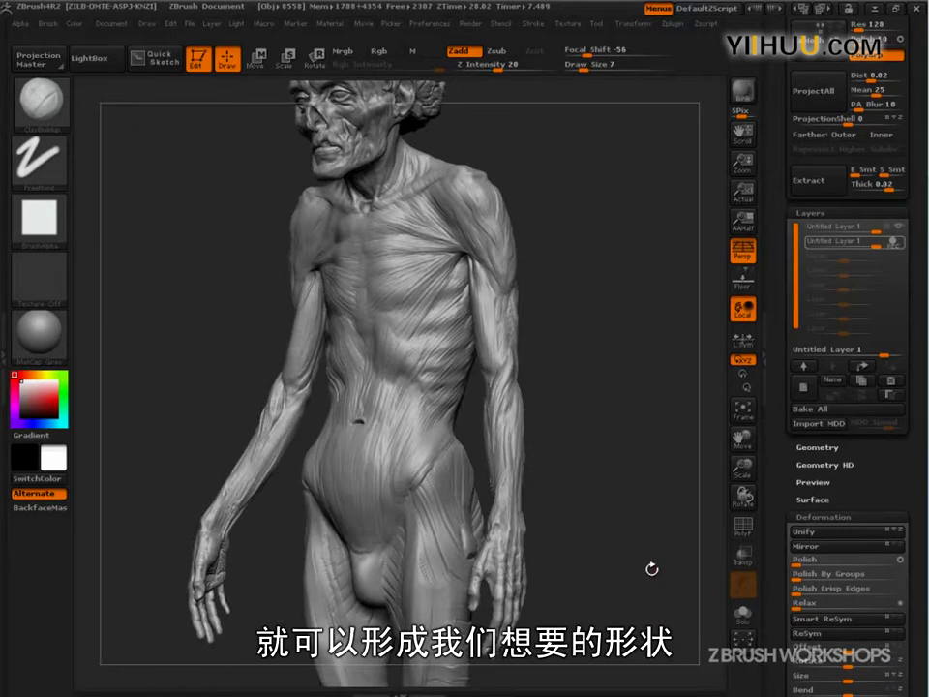
pyautogui.moveTo(618, 527)
pyautogui.mouseDown()
pyautogui.moveTo(641, 566)
pyautogui.moveTo(677, 561)
pyautogui.moveTo(669, 583)
pyautogui.moveTo(627, 521)
pyautogui.moveTo(635, 534)
pyautogui.mouseUp()
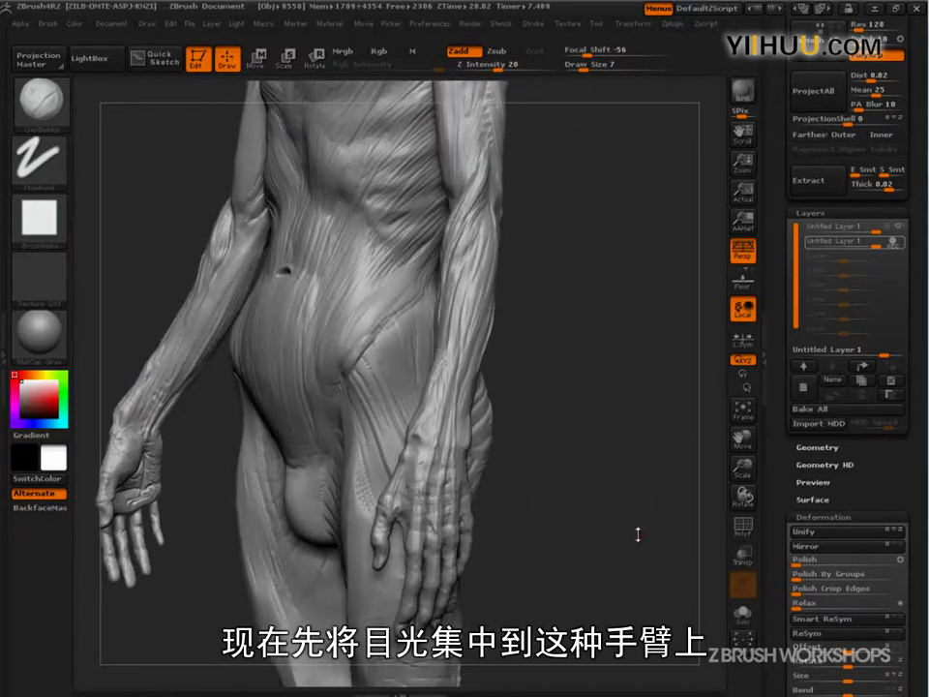
pyautogui.scroll(-10, 851, 515)
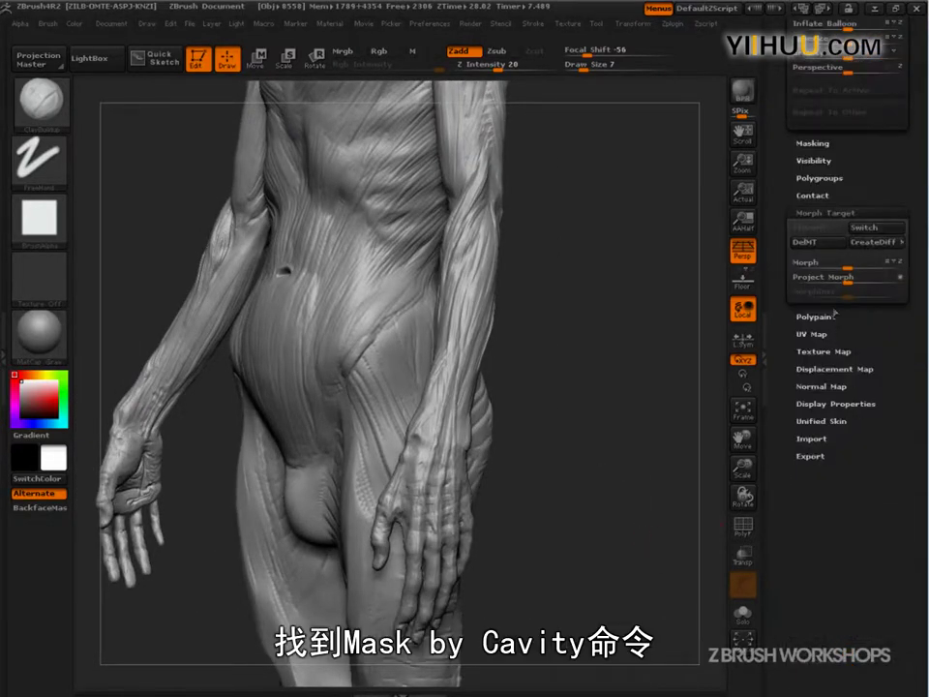
pyautogui.click(812, 143)
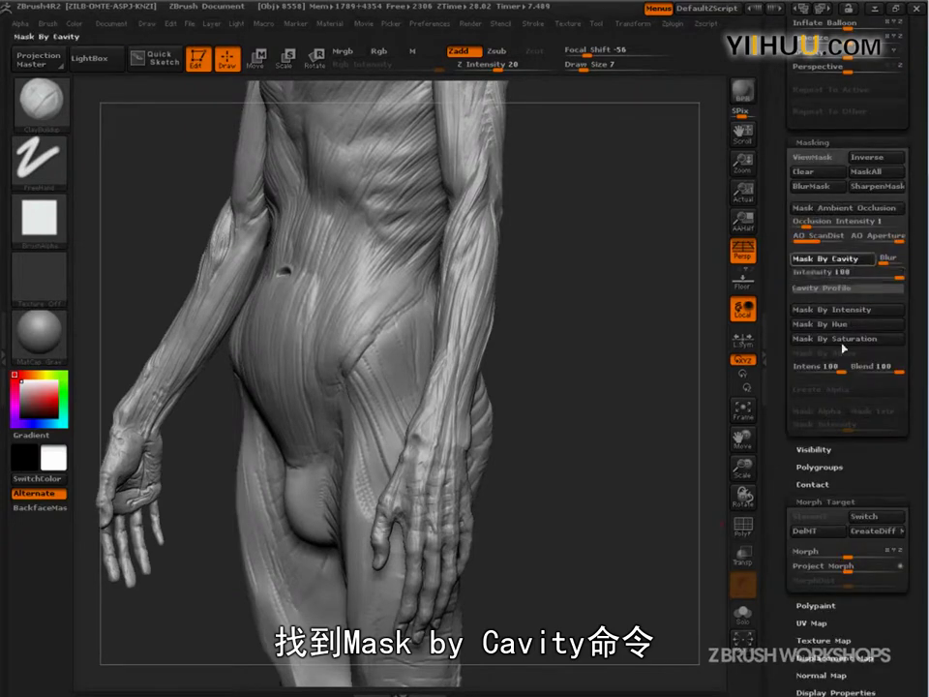
pyautogui.click(827, 258)
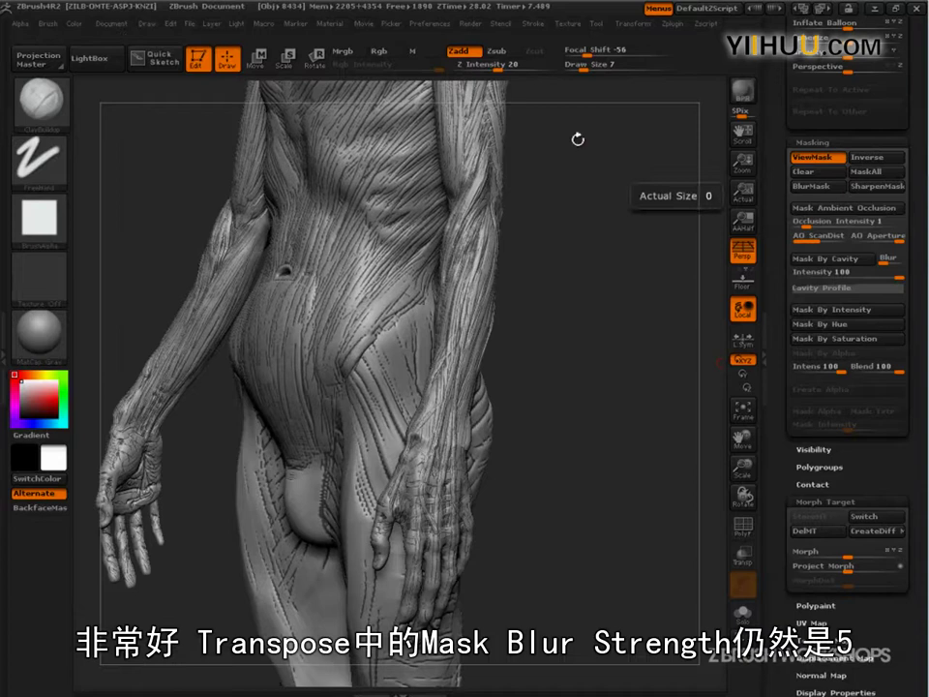
pyautogui.click(429, 24)
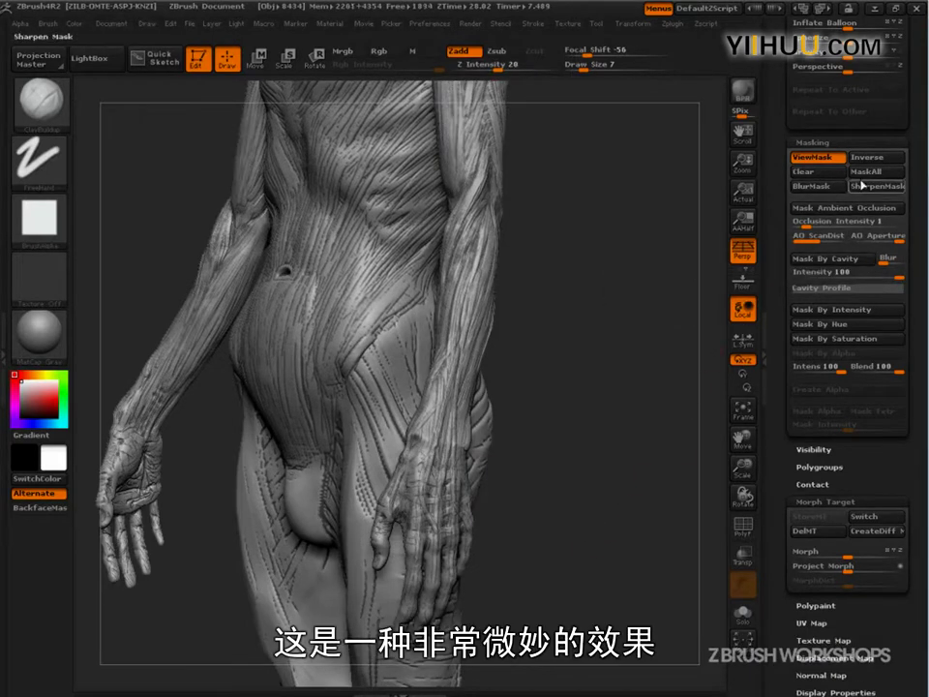
# Hide the mask display and apply an Inflate deformation to the unmasked areas of the body
pyautogui.click(818, 157)
pyautogui.moveTo(778, 150); pyautogui.dragTo(778, 455)
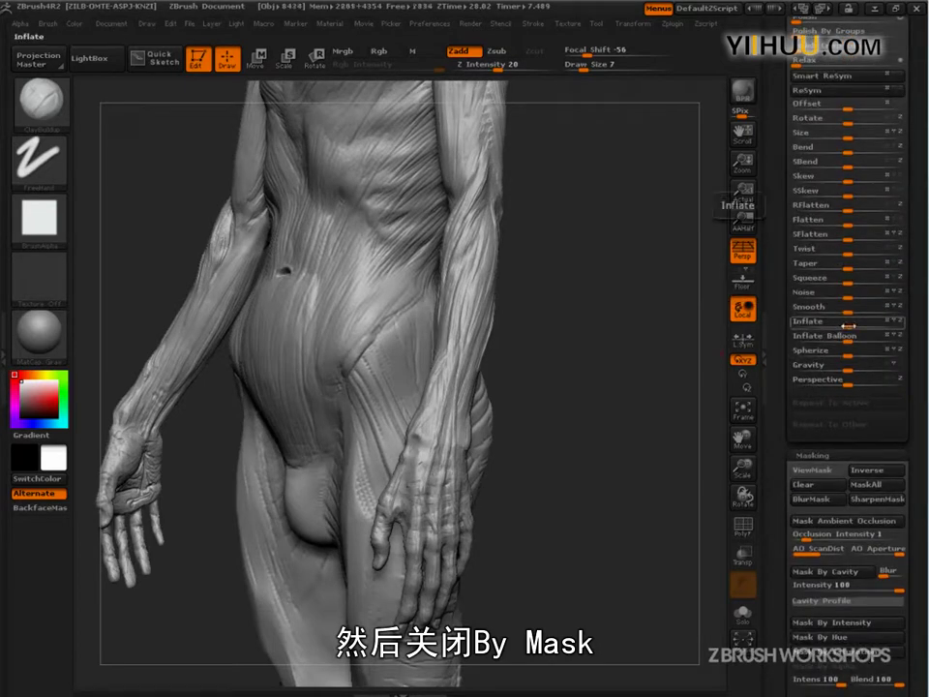
pyautogui.click(848, 327)
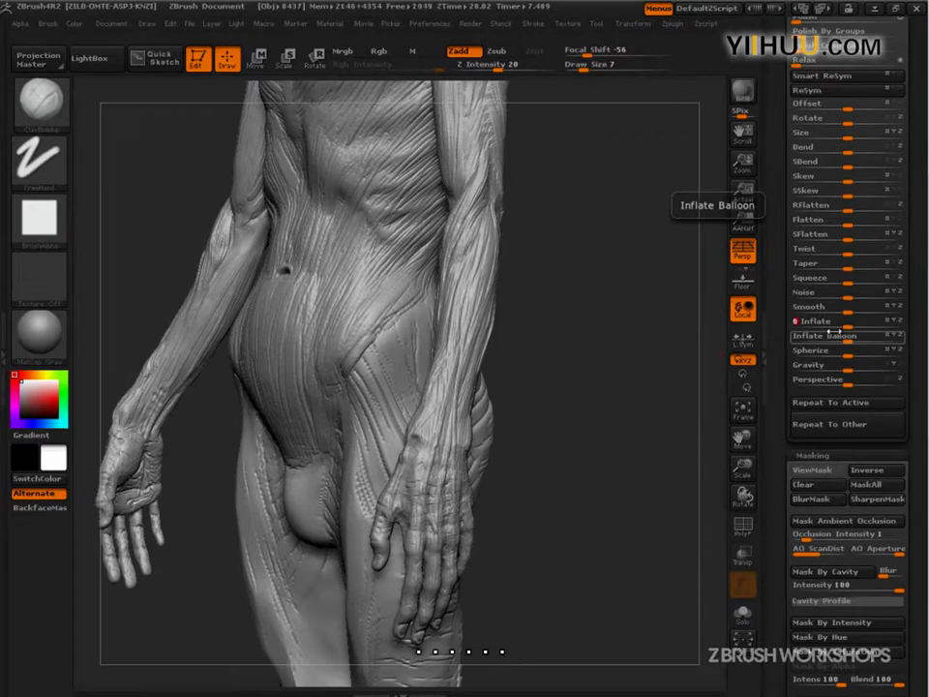
# Invert the cavity mask on the inflated body and hide the mask display
pyautogui.moveTo(561, 527); pyautogui.dragTo(668, 530)
pyautogui.moveTo(613, 373)
pyautogui.keyDown('alt'); pyautogui.mouseDown()
pyautogui.moveTo(642, 555)
pyautogui.moveTo(653, 543)
pyautogui.moveTo(644, 583)
pyautogui.mouseUp(); pyautogui.keyUp('alt')
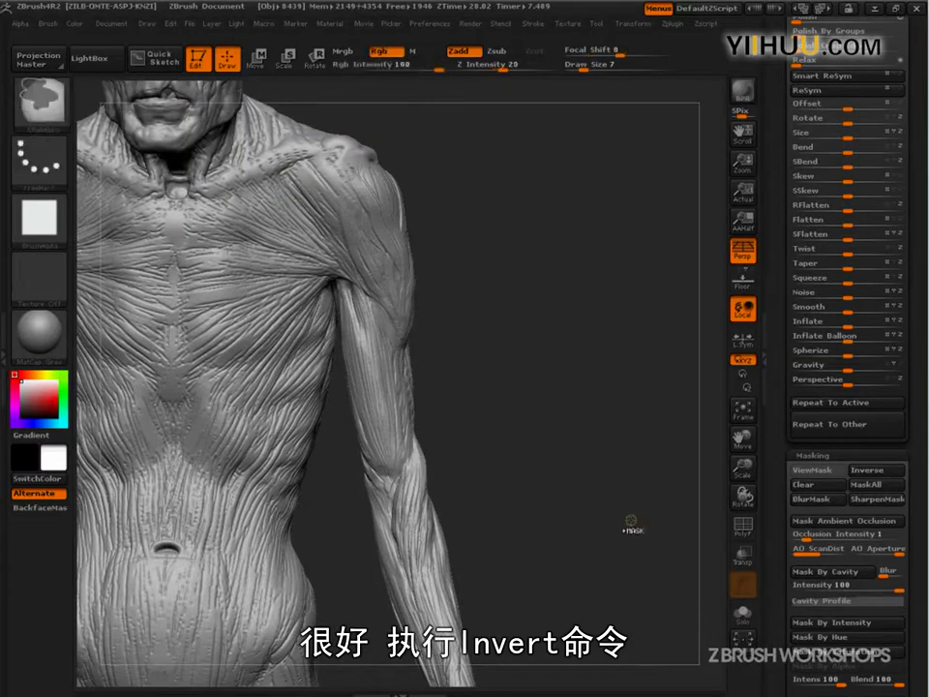
pyautogui.keyDown('ctrl'); pyautogui.click(633, 528); pyautogui.keyUp('ctrl')
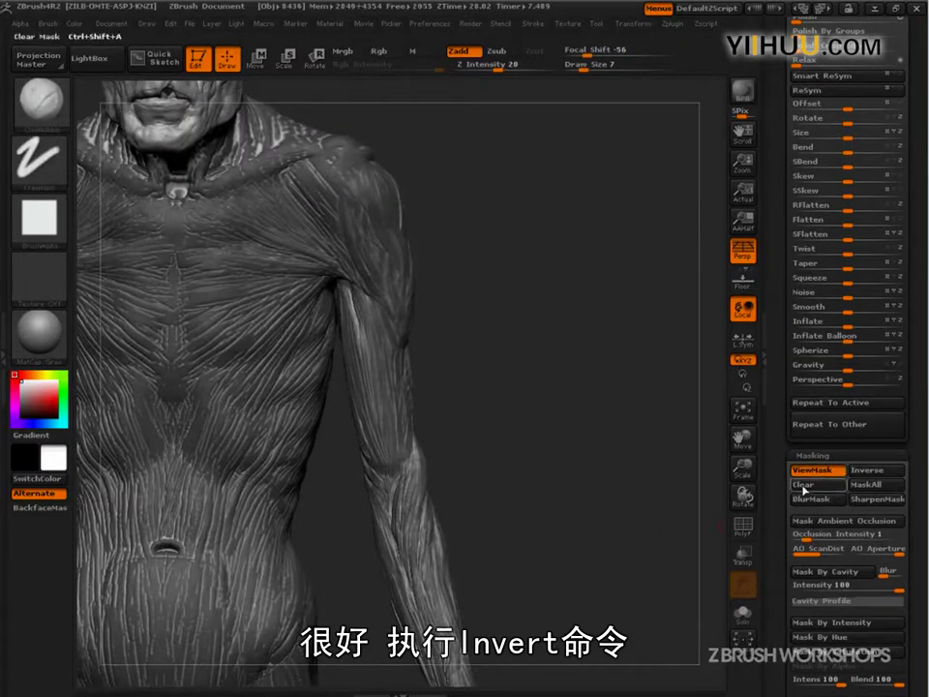
pyautogui.click(813, 472)
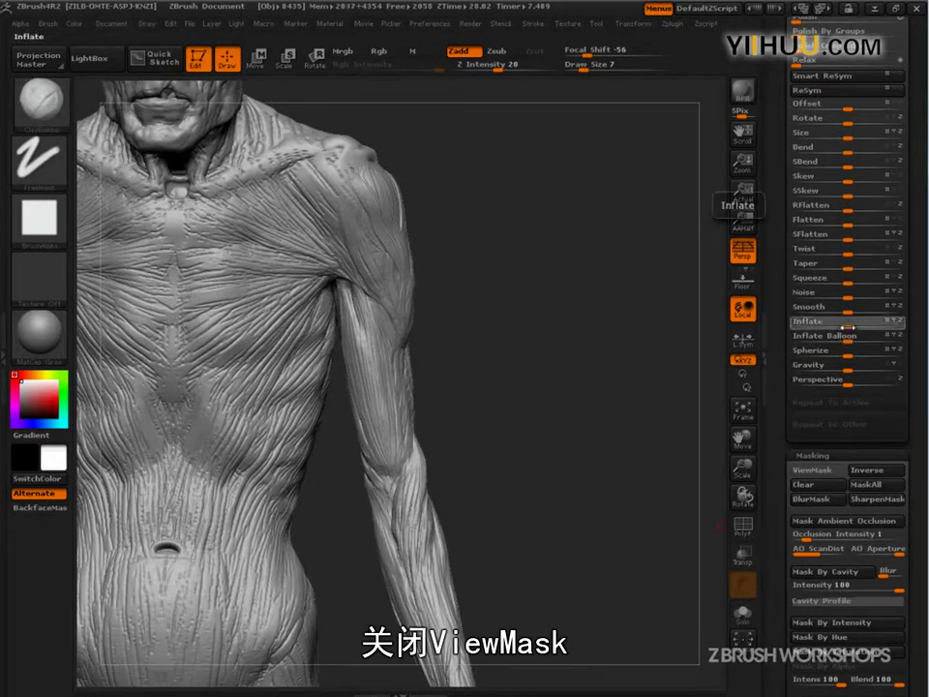
# Switch to the Standard brush and apply an Inflate deformation of -1 to the unmasked recesses
pyautogui.moveTo(655, 492); pyautogui.dragTo(606, 497)
pyautogui.press('b')
pyautogui.press('s')
pyautogui.press('t')
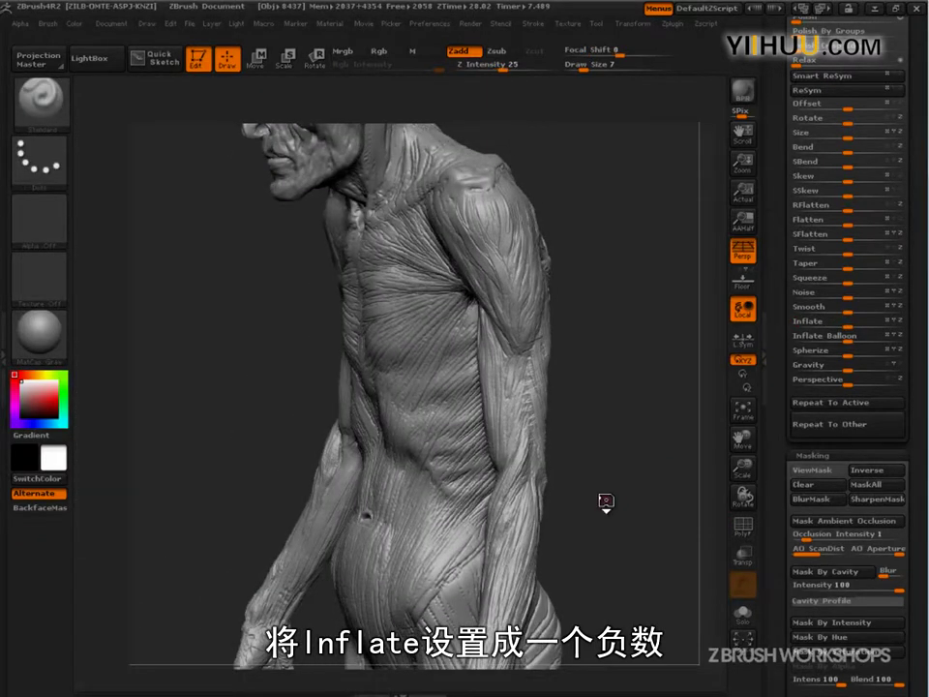
pyautogui.click(847, 324)
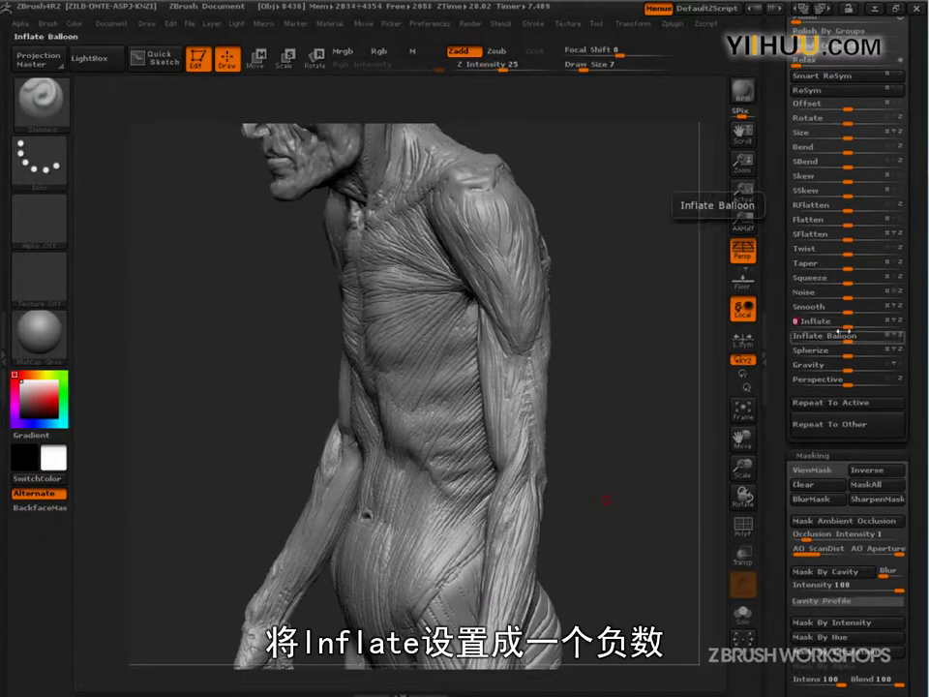
pyautogui.write('-')
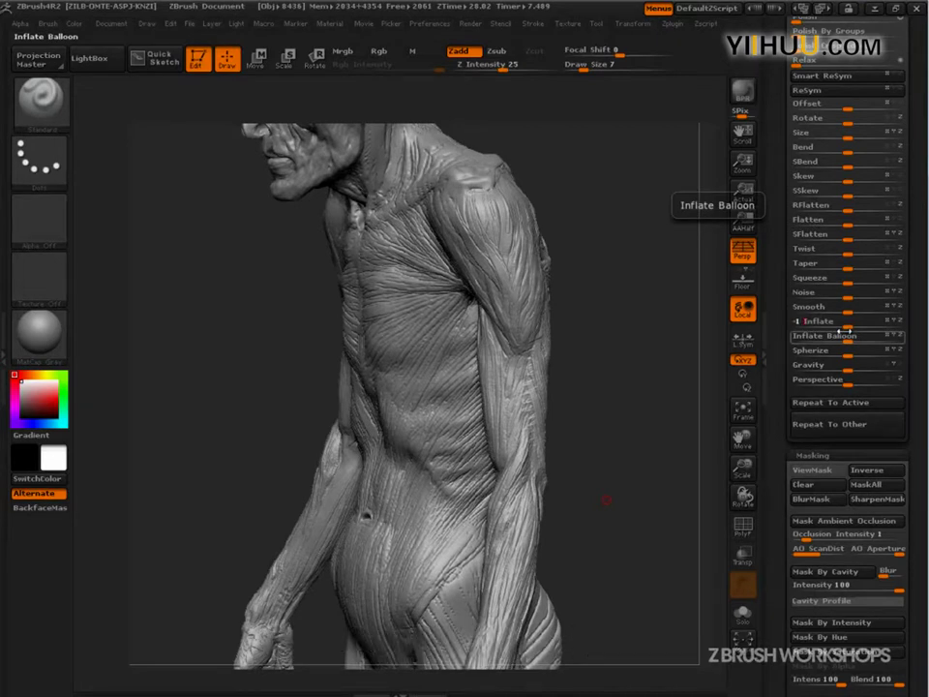
pyautogui.press('Return')
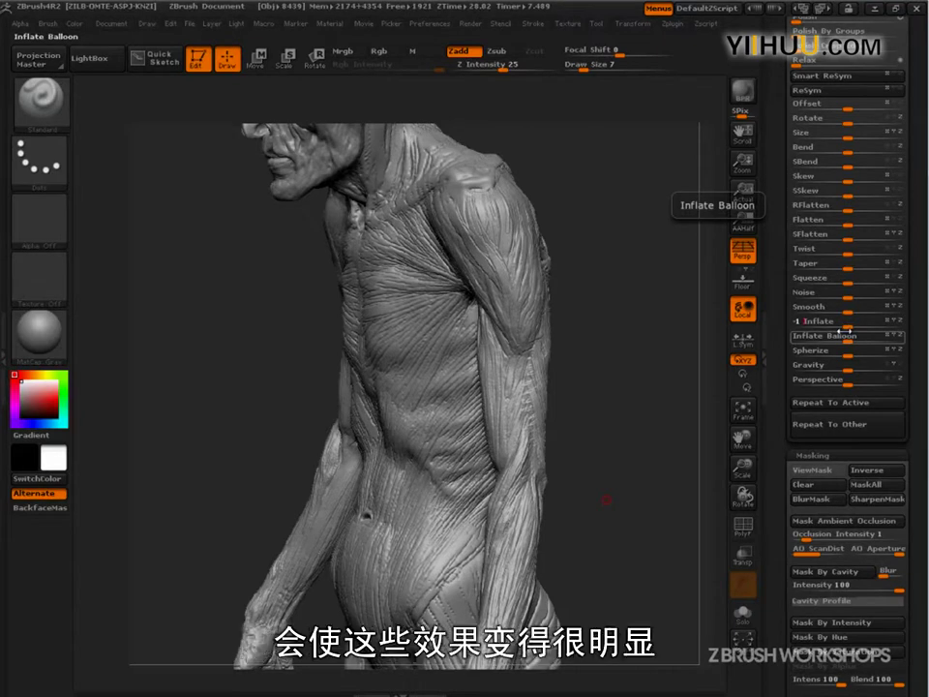
# Invert the mask again so the muscle recesses are protected, and hide the mask display
pyautogui.moveTo(619, 586)
pyautogui.mouseDown()
pyautogui.moveTo(646, 589)
pyautogui.moveTo(657, 568)
pyautogui.moveTo(503, 566)
pyautogui.moveTo(542, 581)
pyautogui.moveTo(595, 575)
pyautogui.moveTo(549, 616)
pyautogui.moveTo(695, 489)
pyautogui.moveTo(649, 470)
pyautogui.moveTo(631, 536)
pyautogui.moveTo(657, 503)
pyautogui.moveTo(667, 531)
pyautogui.moveTo(524, 418)
pyautogui.mouseUp()
pyautogui.moveTo(644, 591)
pyautogui.keyDown('alt'); pyautogui.mouseDown()
pyautogui.moveTo(624, 499)
pyautogui.moveTo(657, 527)
pyautogui.mouseUp(); pyautogui.keyUp('alt')
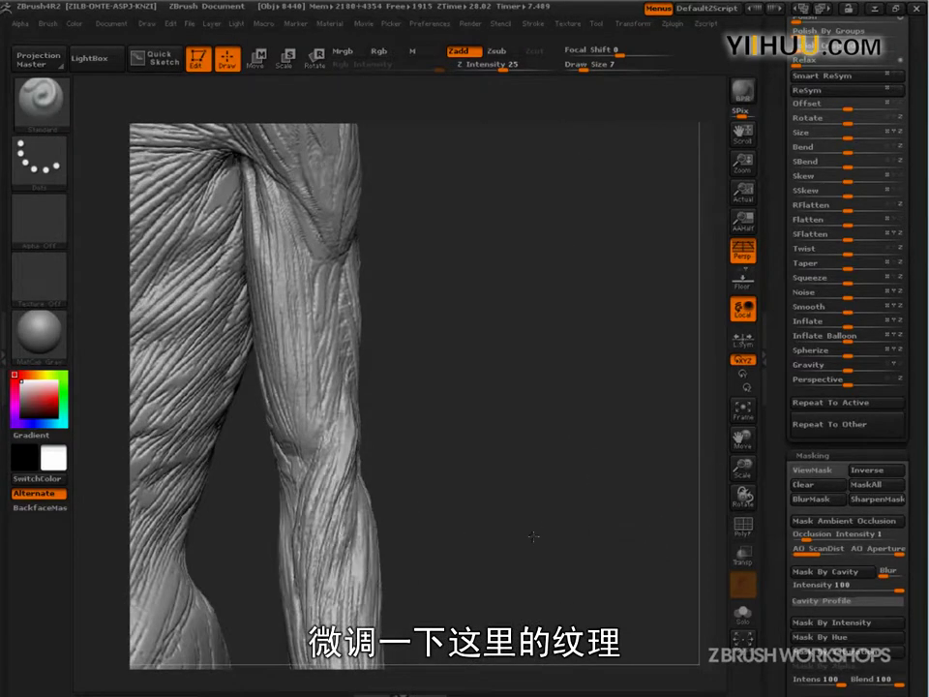
pyautogui.keyDown('alt'); pyautogui.moveTo(521, 526); pyautogui.dragTo(634, 555); pyautogui.keyUp('alt')
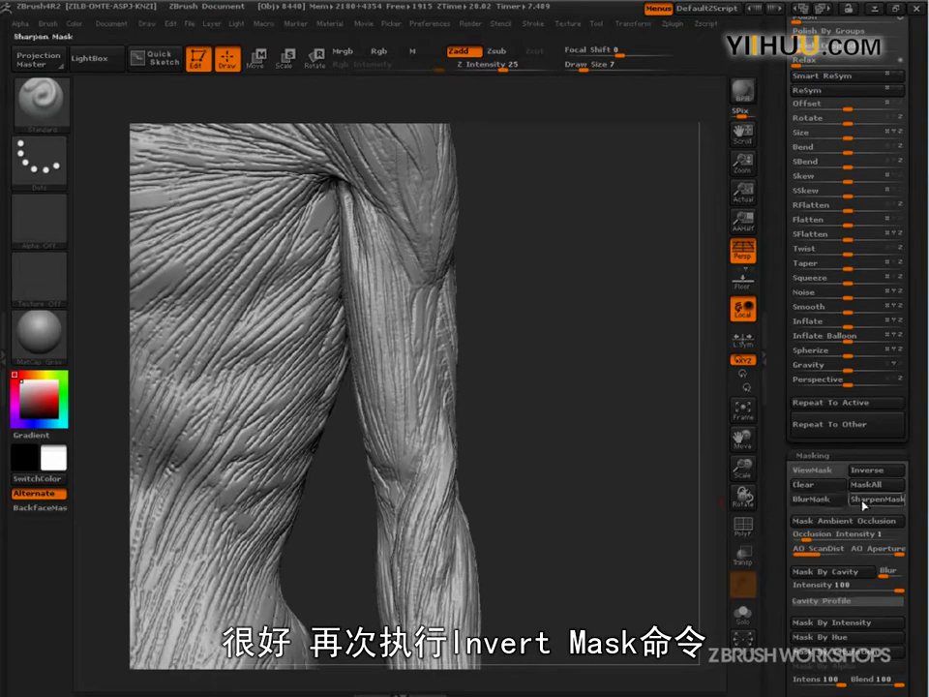
pyautogui.click(859, 472)
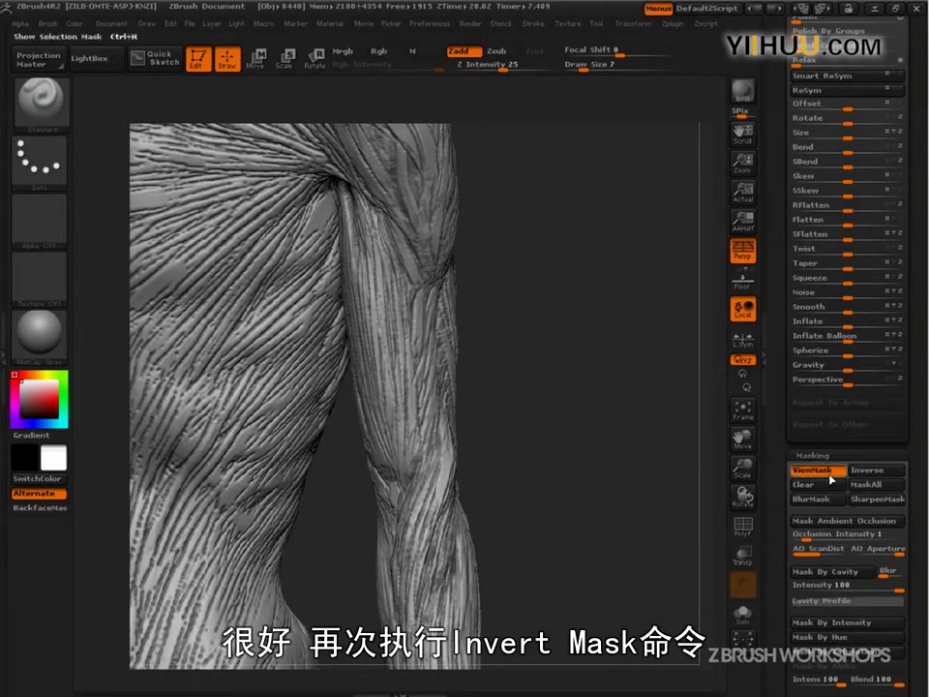
pyautogui.hotkey('ctrl', 'h')
# Try a Polish deformation of 2 on the unmasked muscle fibres, and undo it
pyautogui.moveTo(782, 238); pyautogui.dragTo(782, 407)
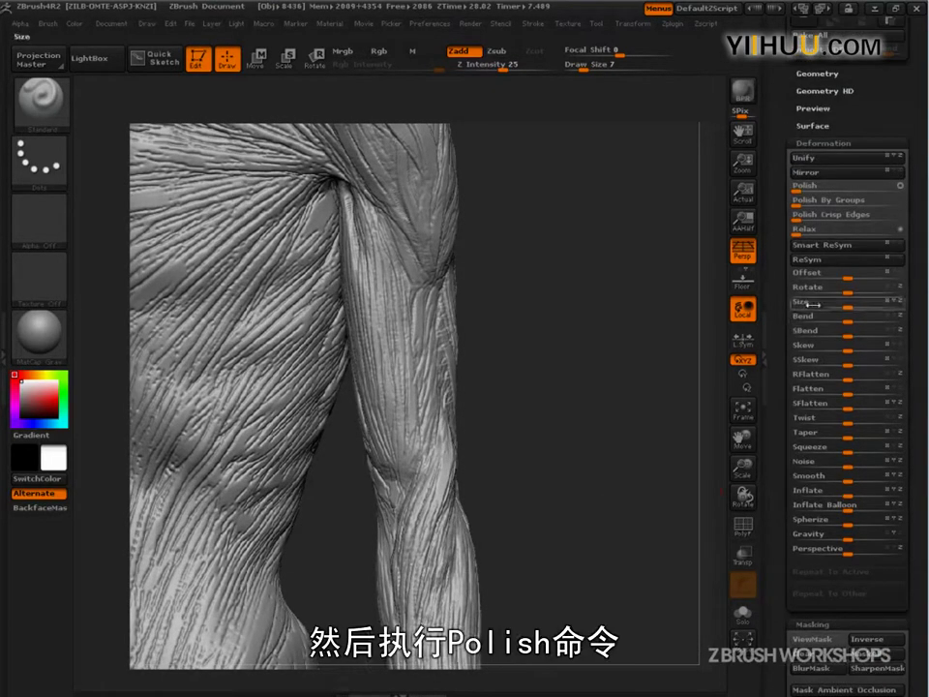
pyautogui.click(797, 193)
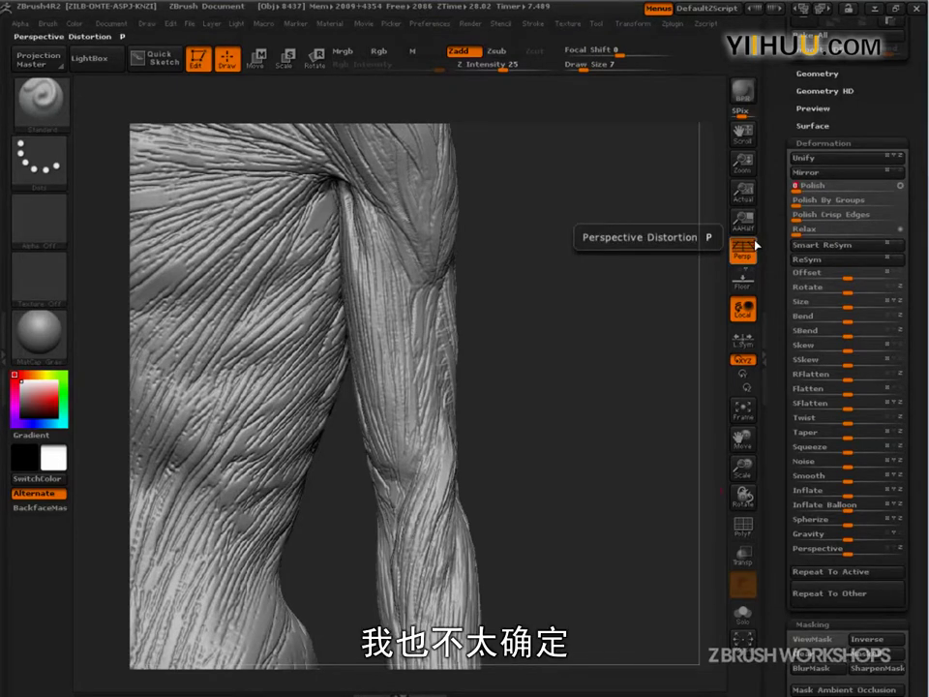
pyautogui.write('2')
pyautogui.press('Return')
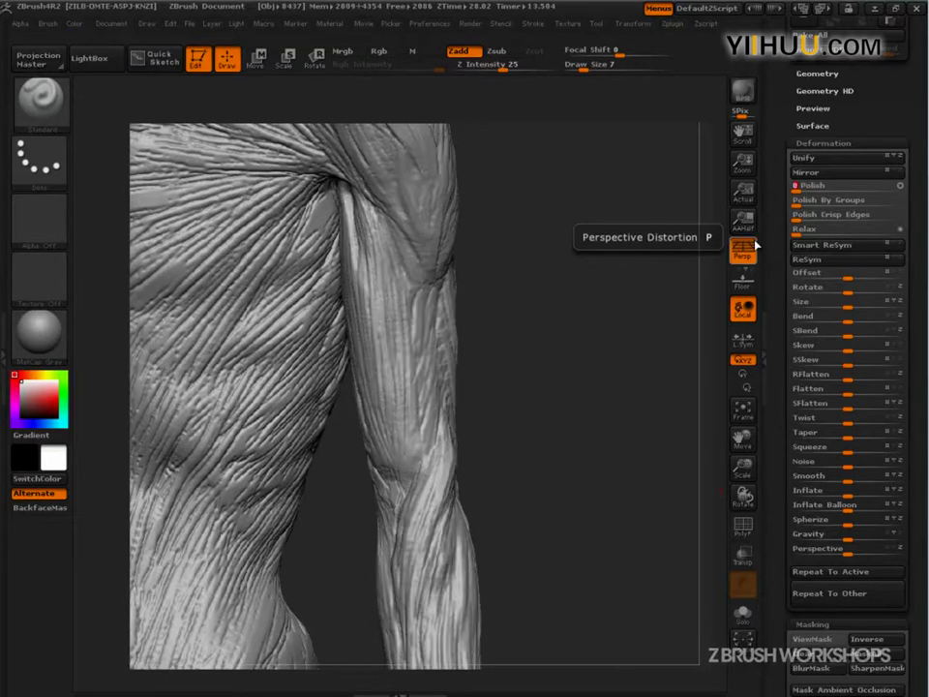
pyautogui.moveTo(629, 542)
pyautogui.mouseDown()
pyautogui.moveTo(656, 575)
pyautogui.moveTo(646, 585)
pyautogui.moveTo(606, 275)
pyautogui.moveTo(649, 475)
pyautogui.moveTo(604, 485)
pyautogui.moveTo(655, 485)
pyautogui.moveTo(624, 527)
pyautogui.moveTo(649, 543)
pyautogui.moveTo(616, 548)
pyautogui.moveTo(644, 550)
pyautogui.moveTo(620, 555)
pyautogui.mouseUp()
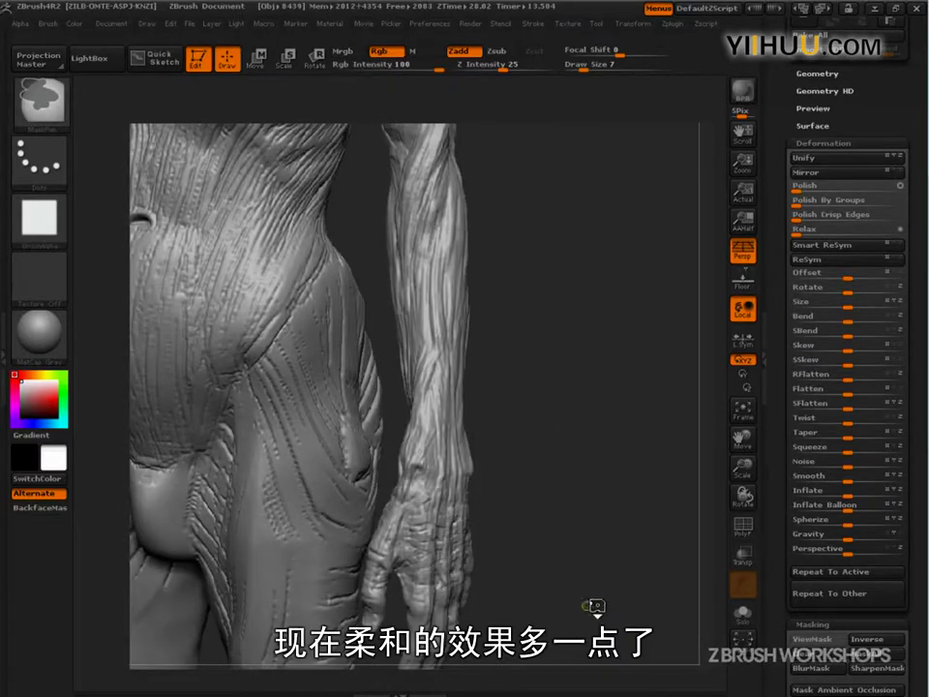
pyautogui.hotkey('ctrl', 'z')
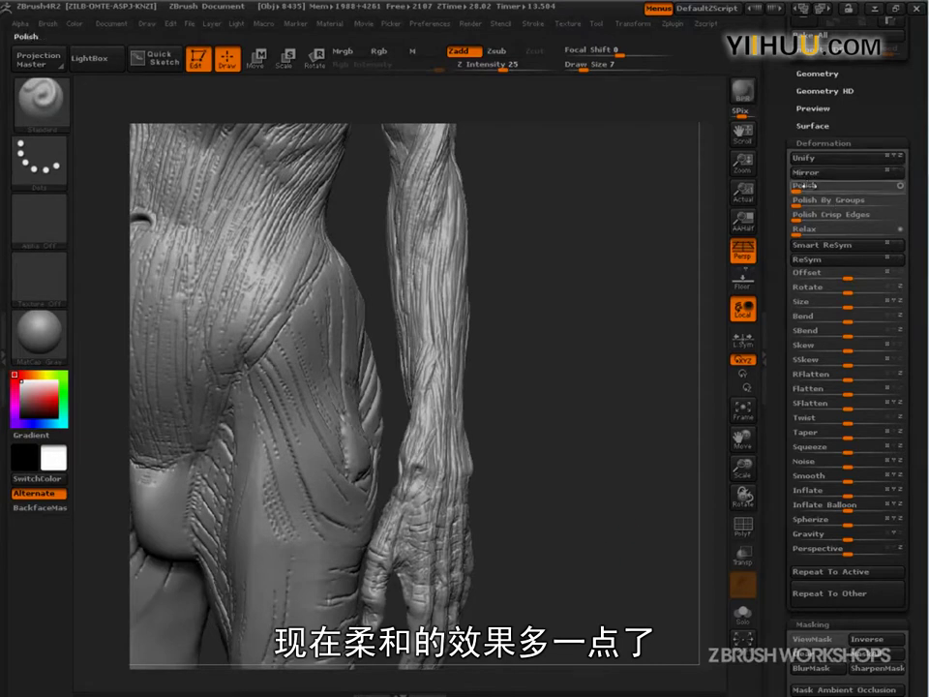
# Add another layer above the inflated detail and apply the Polish deformation to the body on it
pyautogui.moveTo(860, 116); pyautogui.dragTo(861, 256)
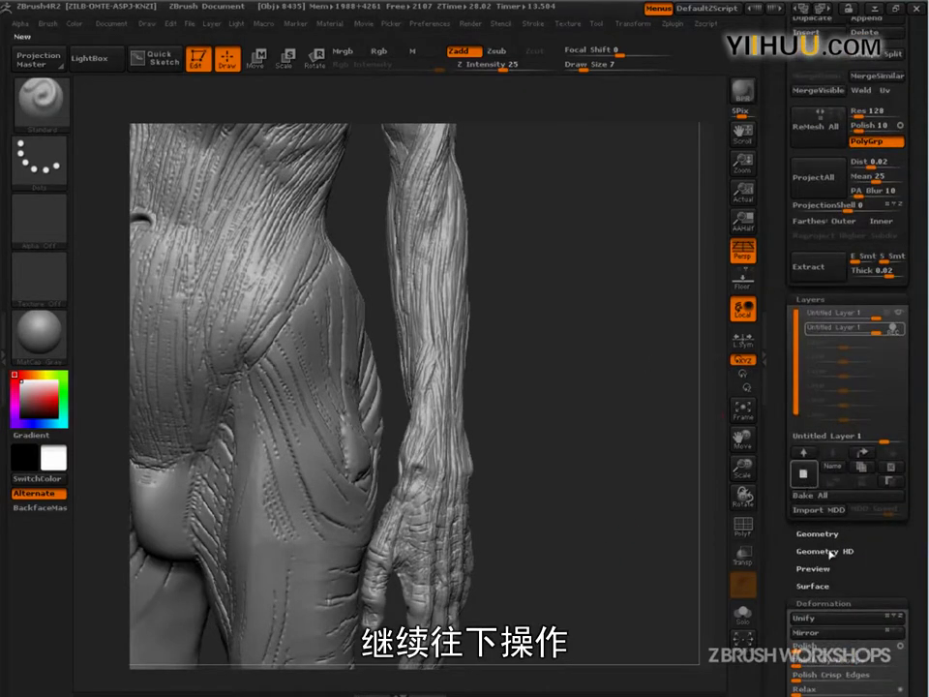
pyautogui.moveTo(849, 580); pyautogui.dragTo(848, 398)
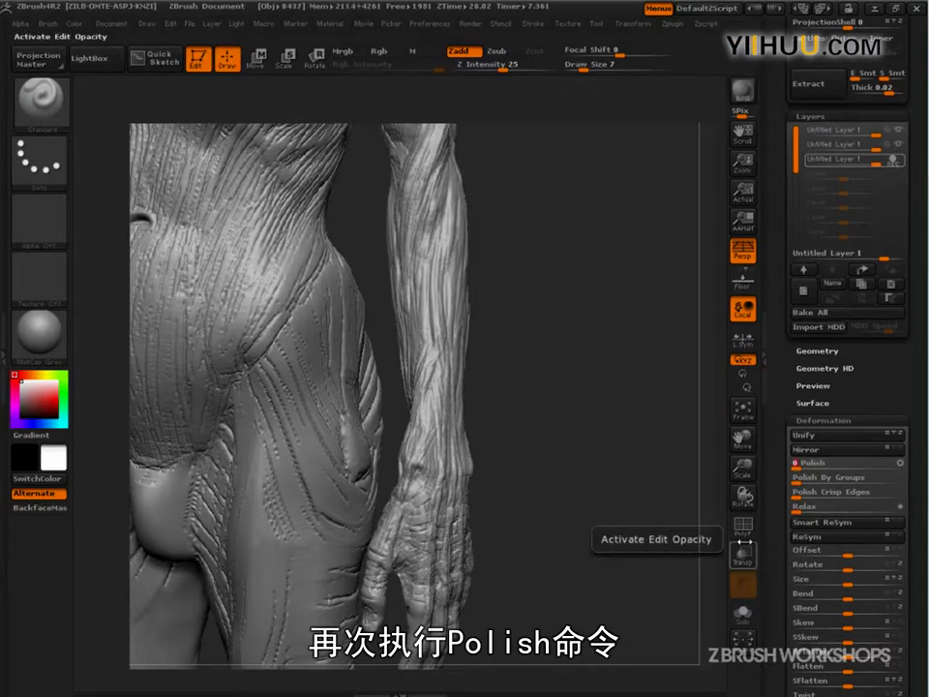
pyautogui.click(808, 464)
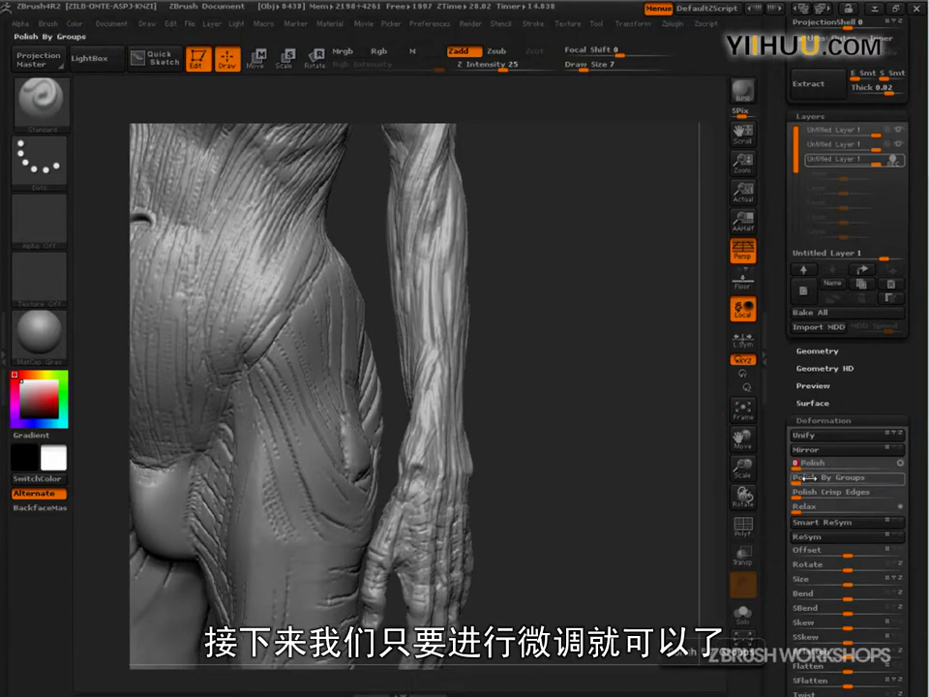
# Reduce the polish layer's intensity to 0.5
pyautogui.moveTo(592, 505); pyautogui.dragTo(651, 512)
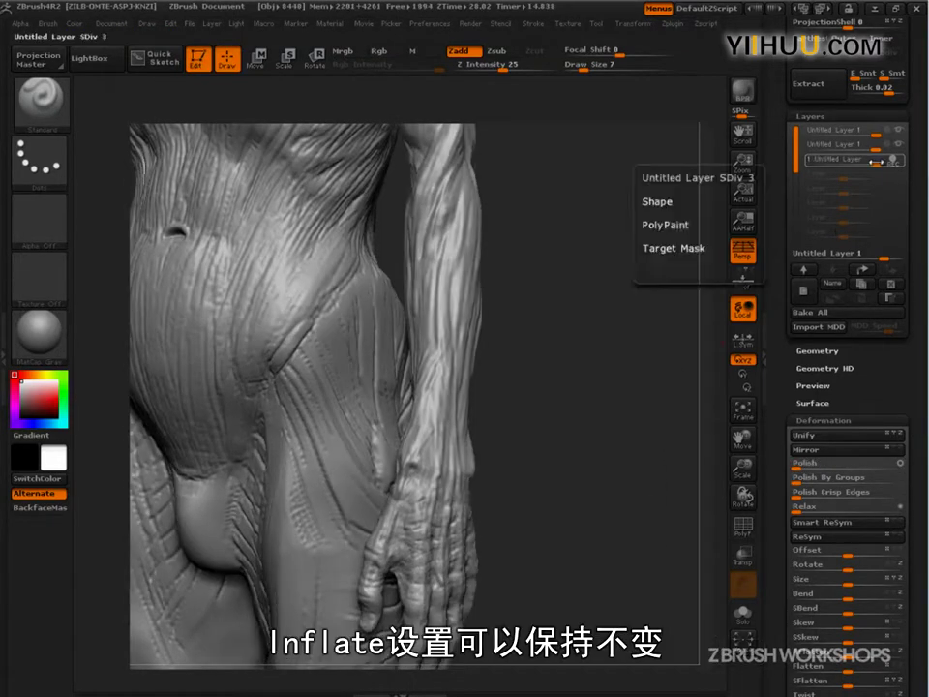
pyautogui.moveTo(876, 162); pyautogui.dragTo(851, 169)
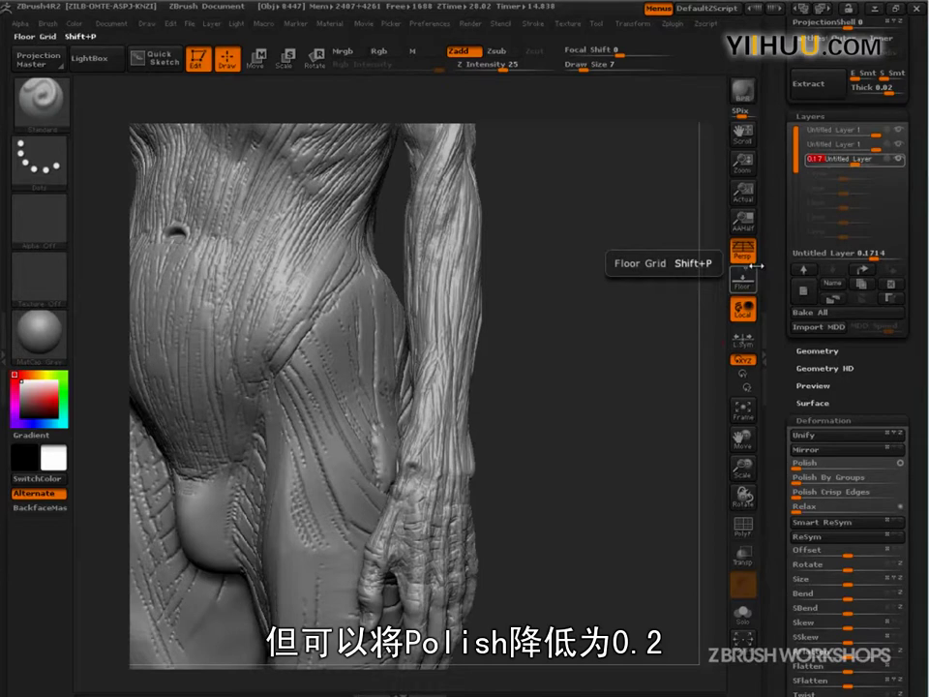
pyautogui.press('Return')
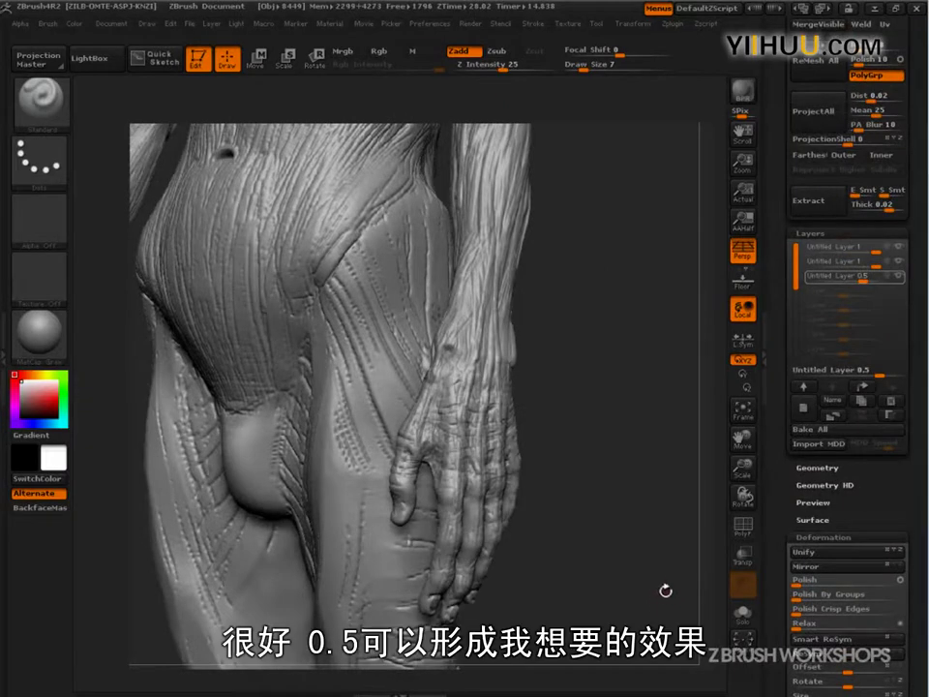
pyautogui.keyDown('alt'); pyautogui.moveTo(672, 613); pyautogui.dragTo(662, 523); pyautogui.keyUp('alt')
pyautogui.moveTo(662, 523); pyautogui.dragTo(646, 508)
pyautogui.moveTo(646, 508)
pyautogui.keyDown('alt'); pyautogui.mouseDown()
pyautogui.moveTo(617, 646)
pyautogui.moveTo(634, 618)
pyautogui.moveTo(696, 589)
pyautogui.moveTo(687, 587)
pyautogui.mouseUp(); pyautogui.keyUp('alt')
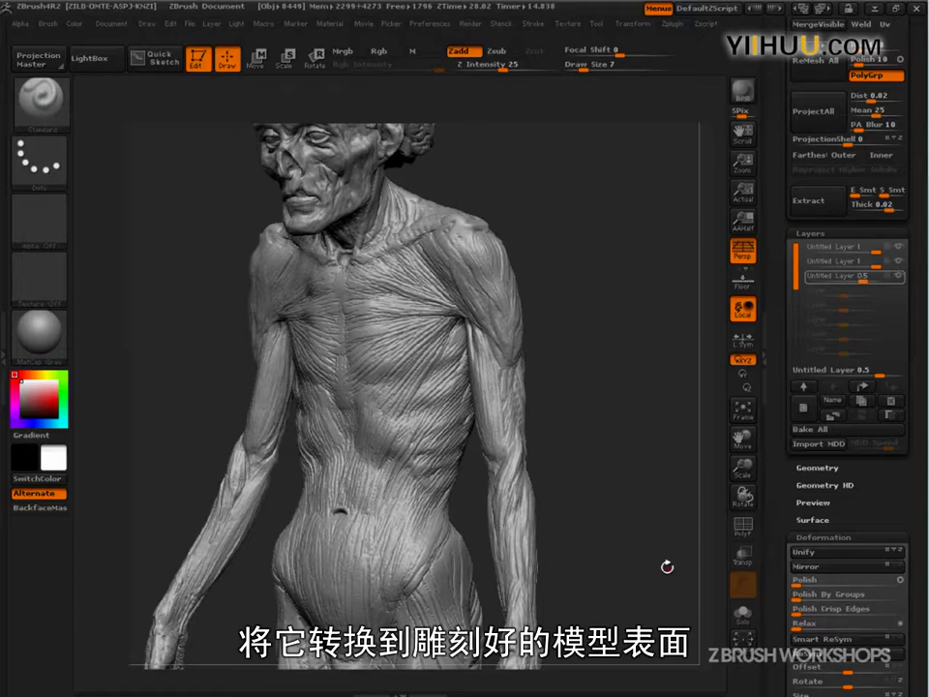
# Turn off the visibility of the sculpted detail layers on the body
pyautogui.scroll(-5, 832, 455)
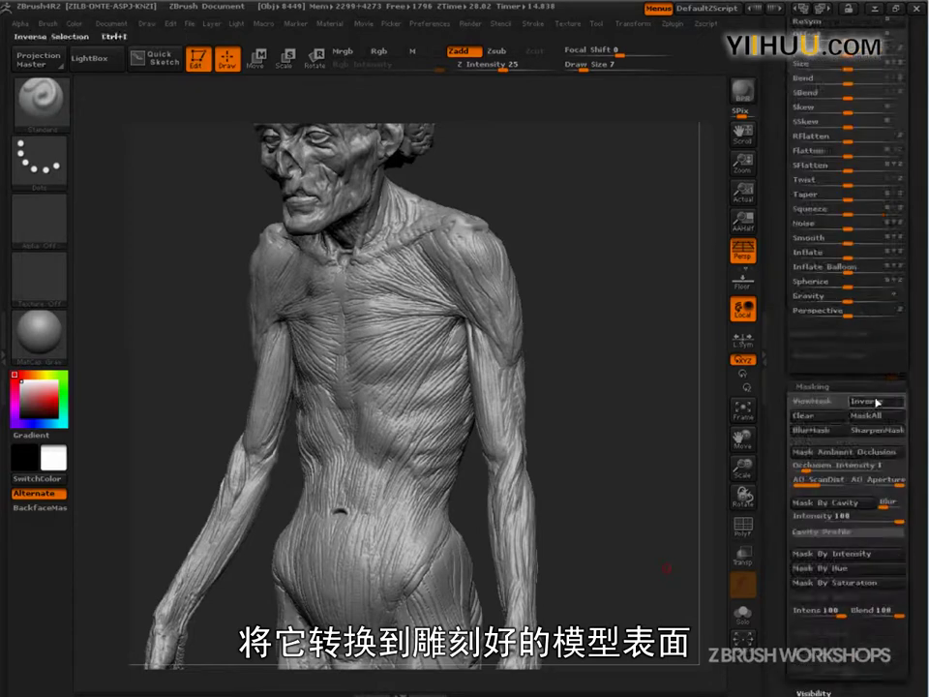
pyautogui.click(813, 386)
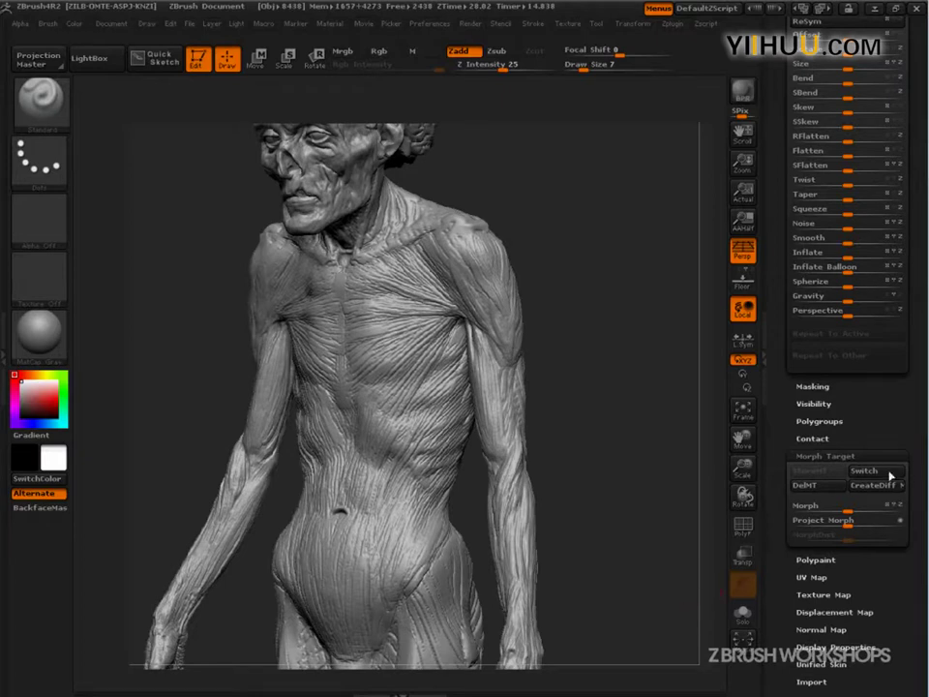
pyautogui.moveTo(887, 359); pyautogui.dragTo(886, 496)
pyautogui.scroll(10, 886, 496)
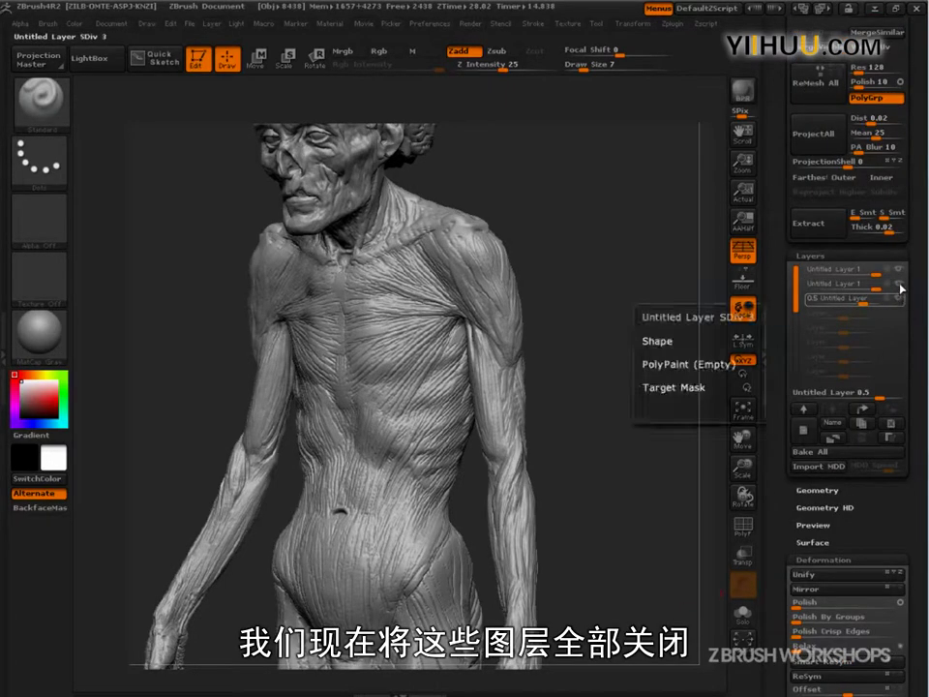
pyautogui.click(899, 283)
pyautogui.click(899, 270)
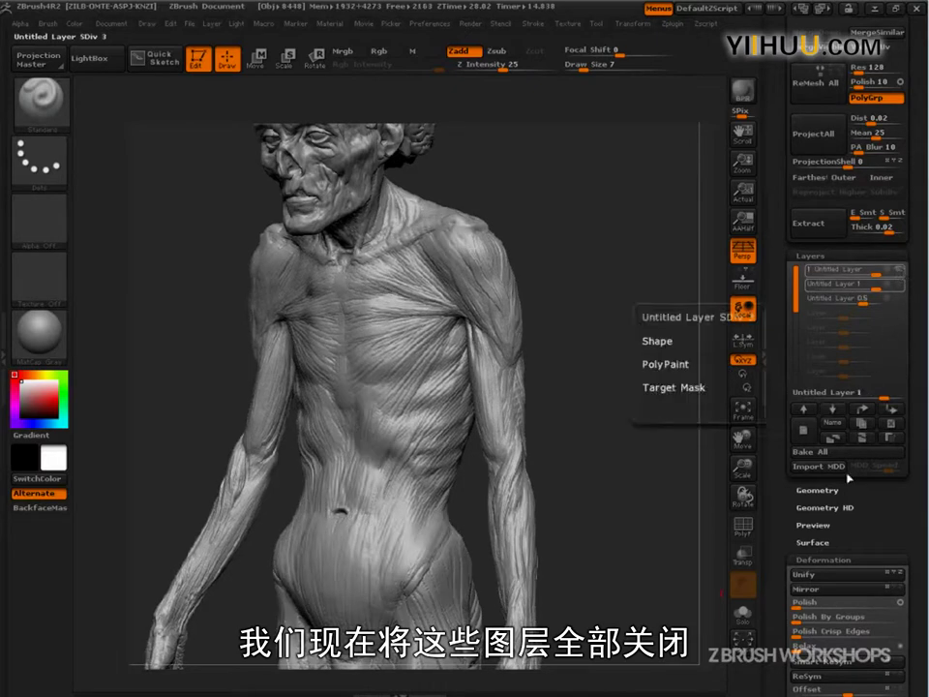
# Switch between the layer-free sculpt and its stored morph target to compare the muscle detail on the arms
pyautogui.scroll(-10, 865, 545)
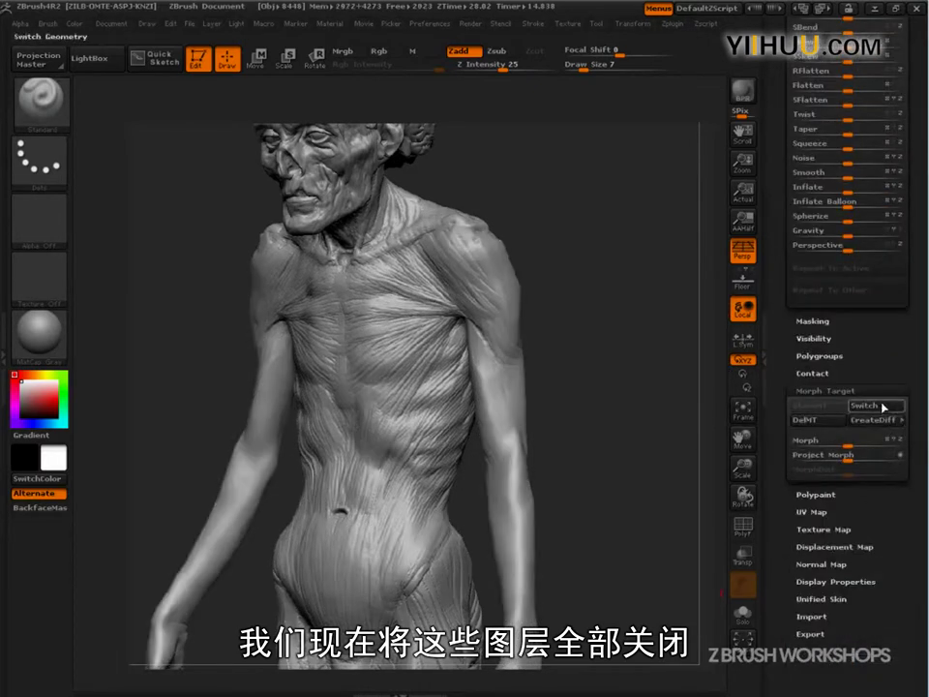
pyautogui.click(877, 405)
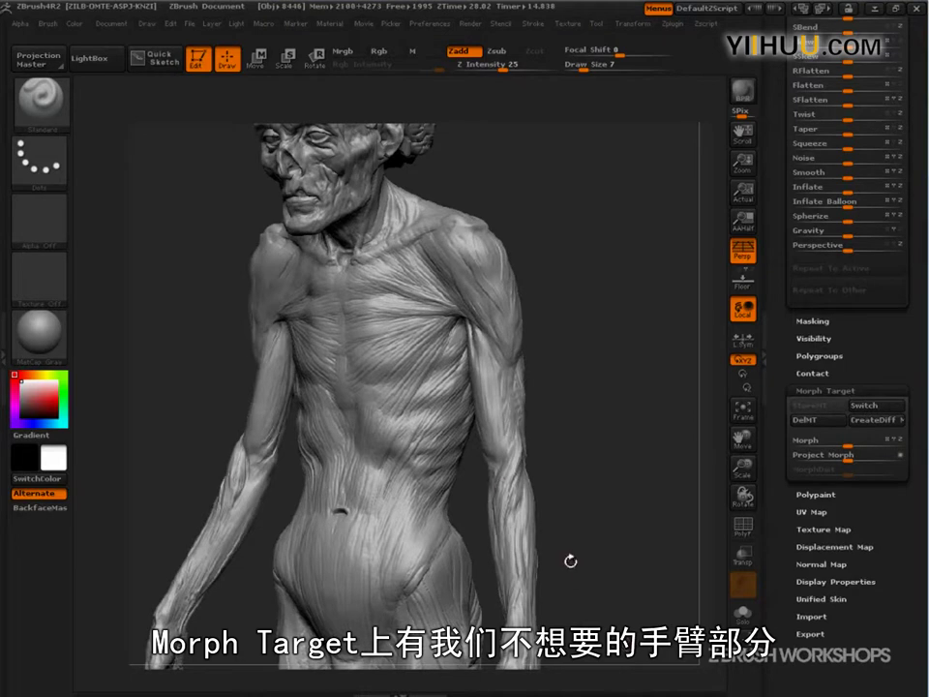
pyautogui.moveTo(565, 438); pyautogui.dragTo(544, 447)
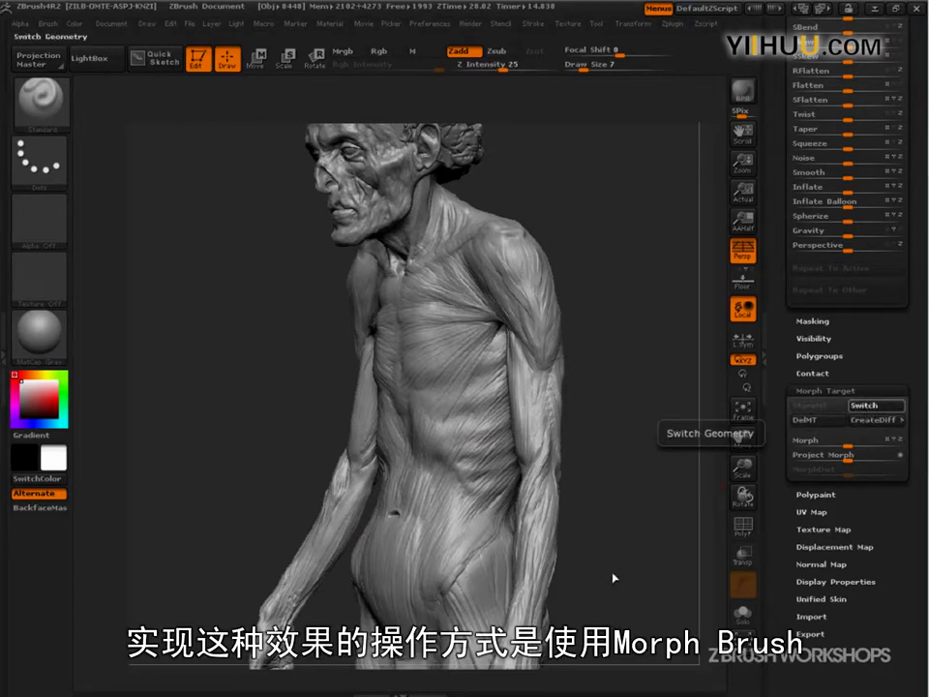
pyautogui.click(836, 390)
# Make the detail layers visible again and add a new recording layer above the polish layer
pyautogui.moveTo(869, 359); pyautogui.dragTo(868, 485)
pyautogui.moveTo(856, 157); pyautogui.dragTo(859, 465)
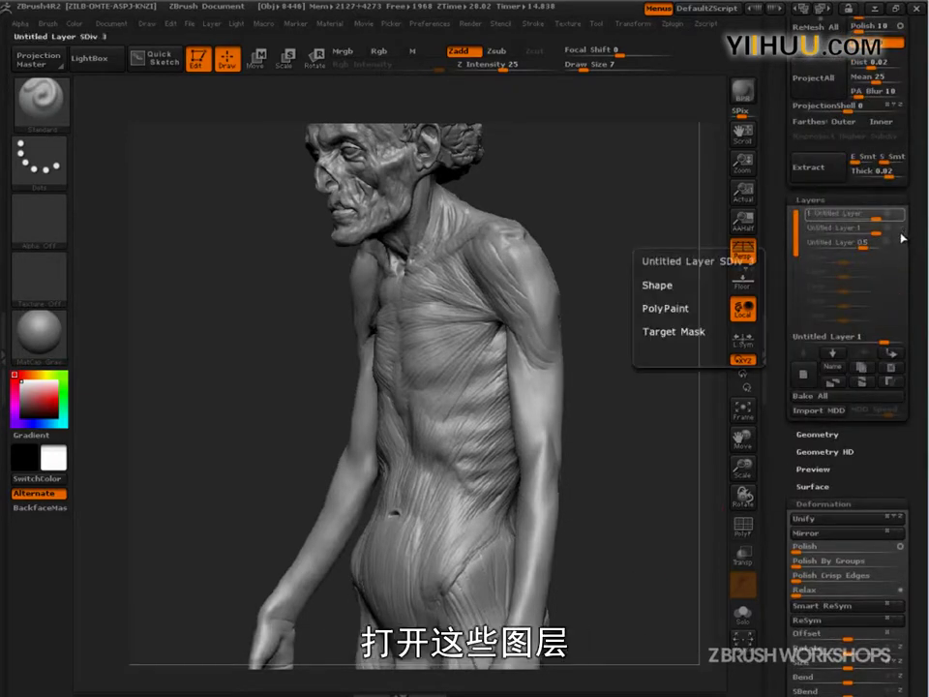
pyautogui.click(899, 230)
pyautogui.click(901, 248)
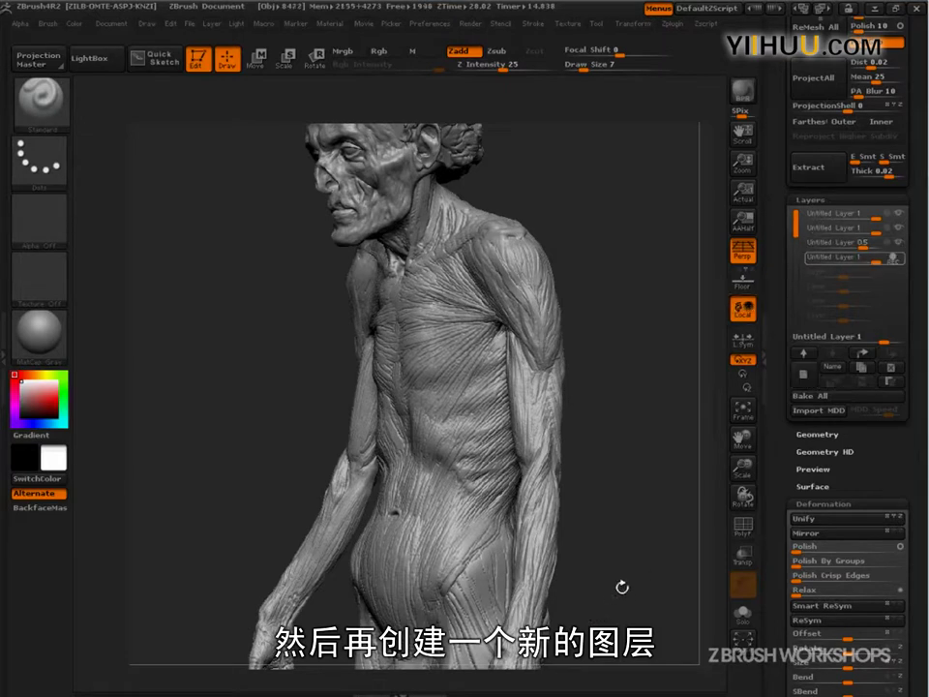
# Switch to the Morph brush and enlarge its draw size for working on the torso
pyautogui.moveTo(614, 593); pyautogui.dragTo(580, 585)
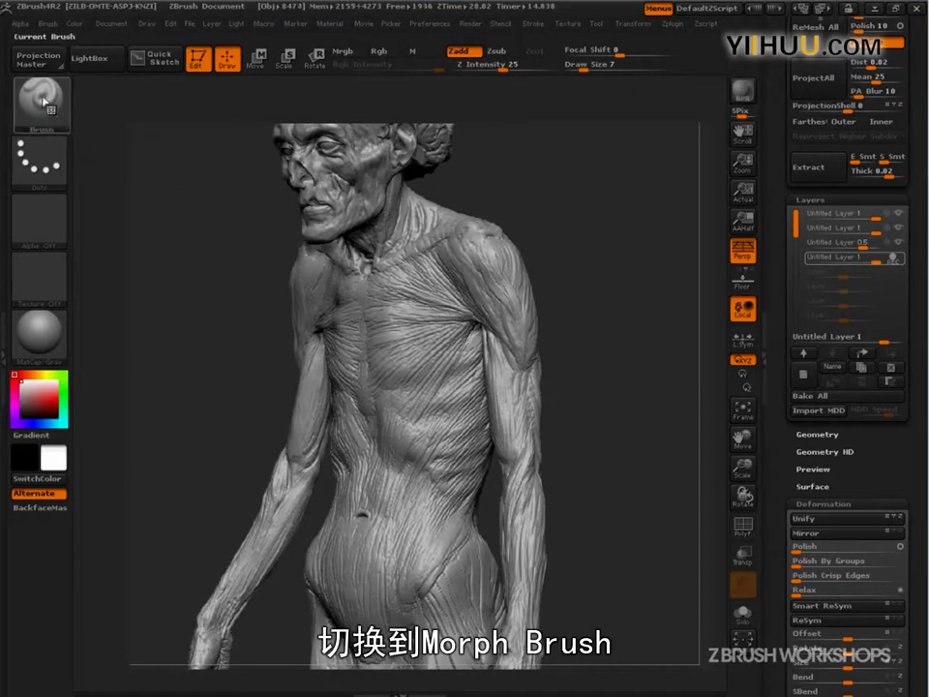
pyautogui.click(40, 102)
pyautogui.click(700, 290)
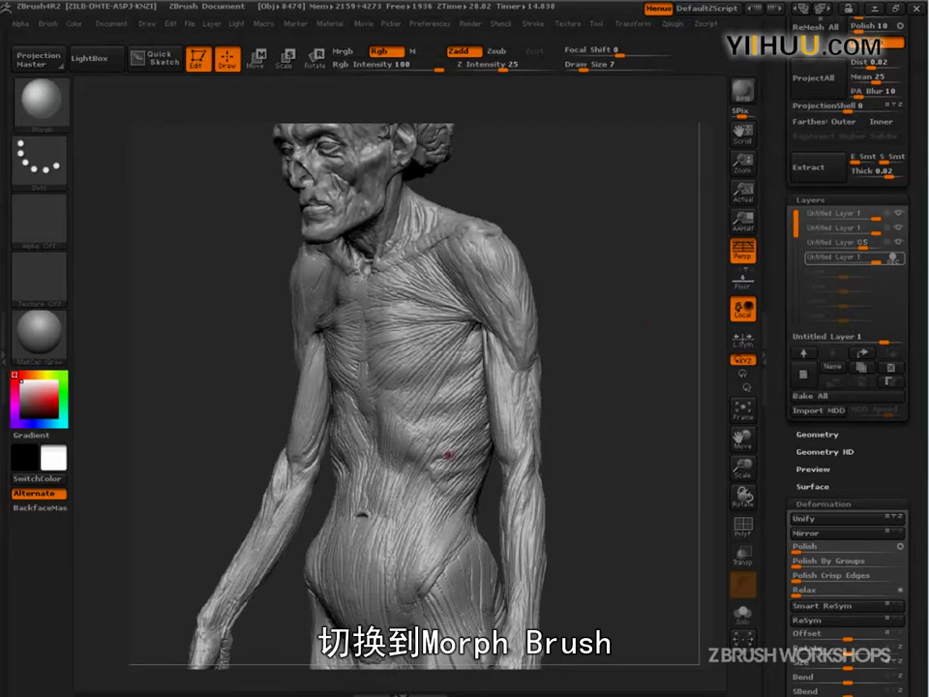
pyautogui.press('s')
pyautogui.moveTo(432, 438); pyautogui.dragTo(462, 439)
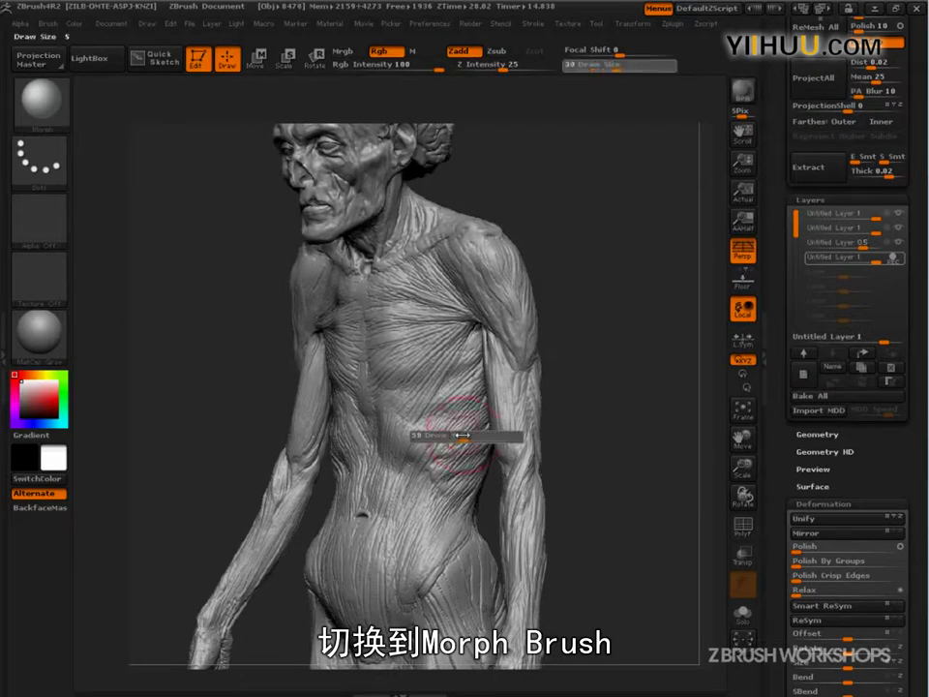
# Brush the morph target back over the chest, ribs, waist and abdomen with a draw size of 61
pyautogui.moveTo(586, 413)
pyautogui.mouseDown()
pyautogui.moveTo(561, 402)
pyautogui.moveTo(400, 397)
pyautogui.moveTo(373, 286)
pyautogui.moveTo(373, 235)
pyautogui.moveTo(376, 312)
pyautogui.moveTo(411, 265)
pyautogui.moveTo(429, 209)
pyautogui.moveTo(370, 195)
pyautogui.mouseUp()
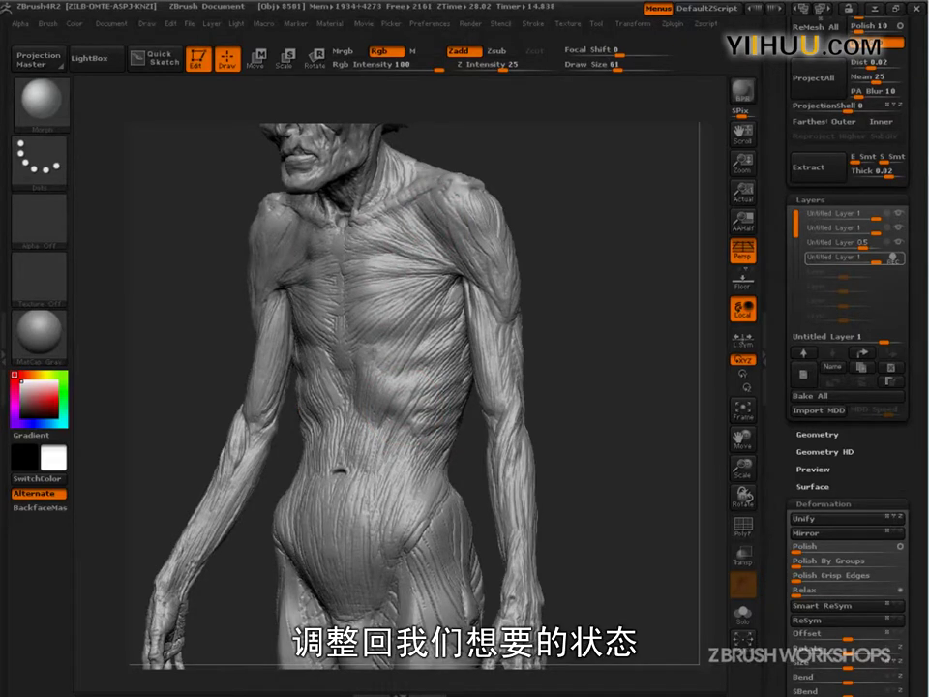
pyautogui.moveTo(397, 481); pyautogui.dragTo(383, 496)
pyautogui.moveTo(361, 452)
pyautogui.mouseDown()
pyautogui.moveTo(358, 395)
pyautogui.moveTo(339, 341)
pyautogui.moveTo(367, 321)
pyautogui.mouseUp()
pyautogui.keyDown('alt'); pyautogui.moveTo(599, 407); pyautogui.dragTo(607, 313); pyautogui.keyUp('alt')
pyautogui.keyDown('ctrl'); pyautogui.moveTo(609, 348); pyautogui.dragTo(589, 387); pyautogui.keyUp('ctrl')
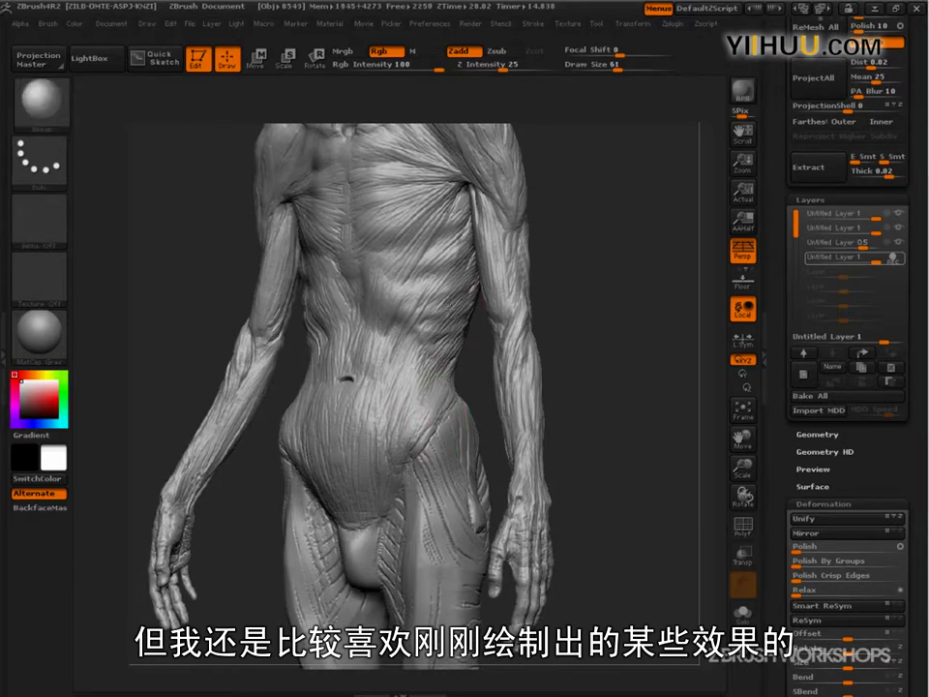
pyautogui.moveTo(449, 337)
pyautogui.mouseDown()
pyautogui.moveTo(368, 429)
pyautogui.moveTo(354, 425)
pyautogui.mouseUp()
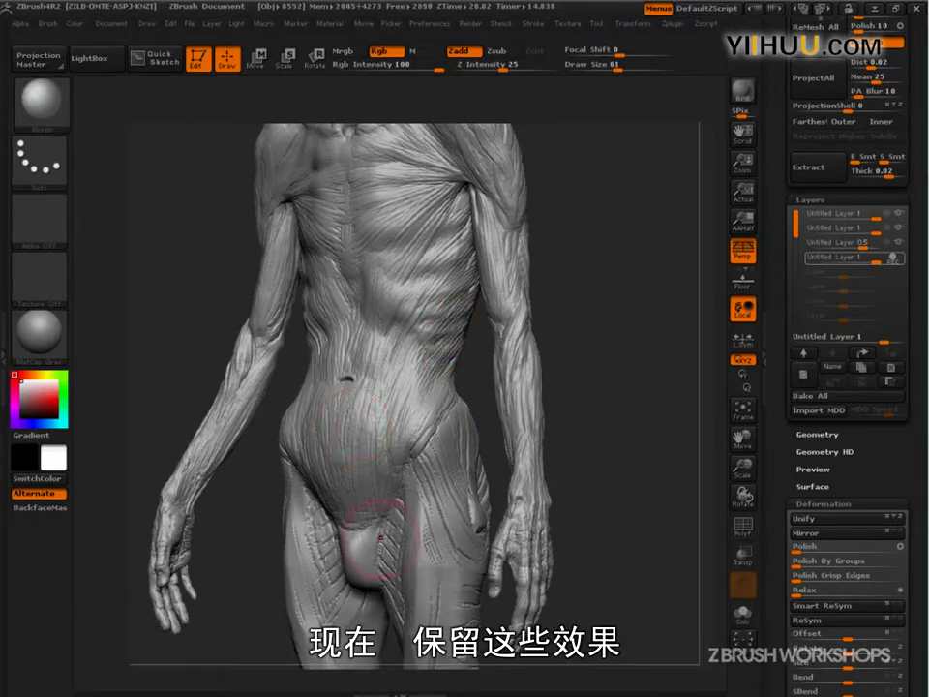
# Morph-brush the thighs and knees with a draw size of 103, raising the Z Intensity to 59
pyautogui.keyDown('alt'); pyautogui.moveTo(627, 436); pyautogui.dragTo(638, 265); pyautogui.keyUp('alt')
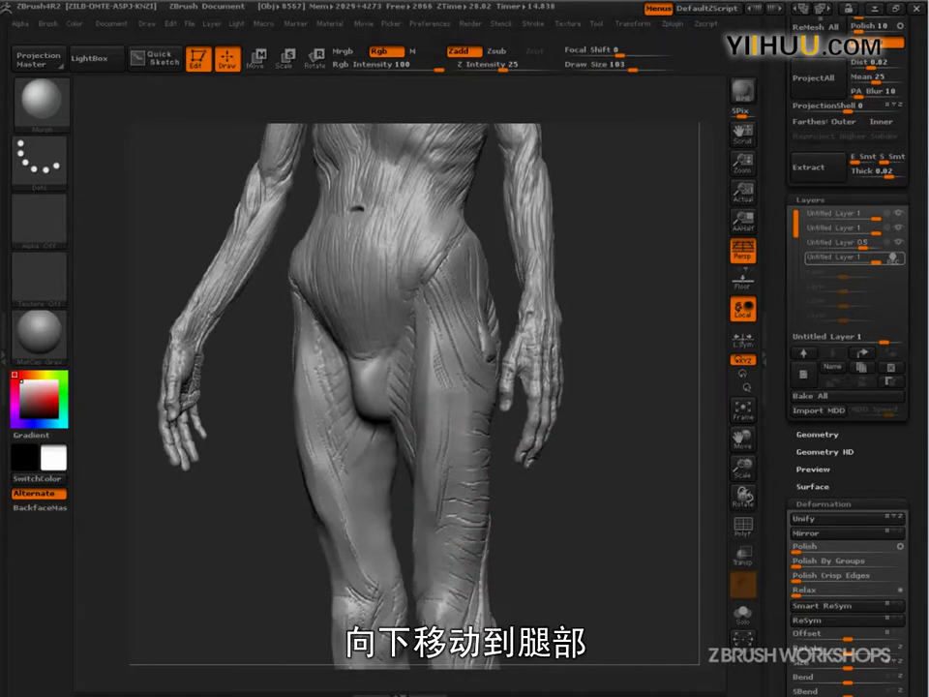
pyautogui.moveTo(426, 522); pyautogui.dragTo(438, 461)
pyautogui.click(531, 68)
pyautogui.keyDown('alt'); pyautogui.moveTo(653, 427); pyautogui.dragTo(649, 261); pyautogui.keyUp('alt')
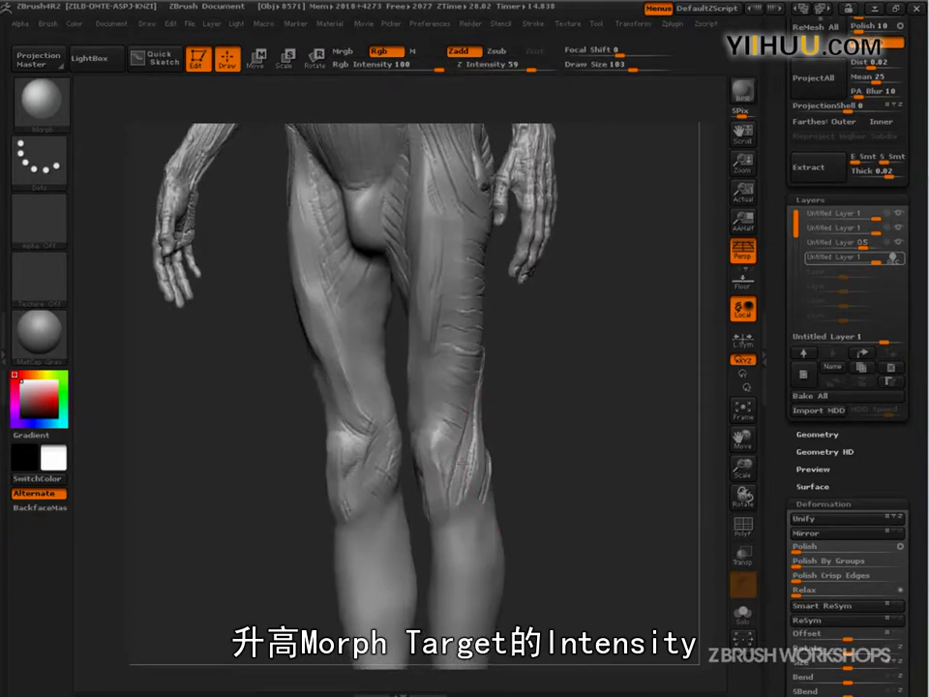
pyautogui.moveTo(500, 450); pyautogui.dragTo(504, 411)
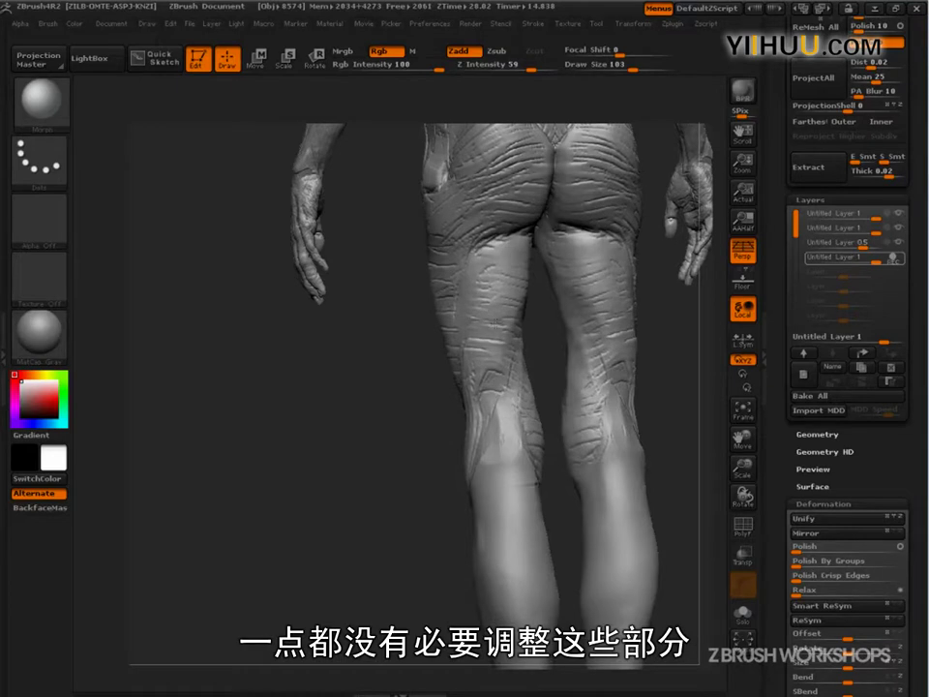
# Soften the fibre detail on the upper back and shoulder blades by painting with the Morph brush
pyautogui.keyDown('alt'); pyautogui.moveTo(413, 314); pyautogui.dragTo(380, 533); pyautogui.keyUp('alt')
pyautogui.keyDown('alt'); pyautogui.moveTo(273, 325); pyautogui.dragTo(309, 453); pyautogui.keyUp('alt')
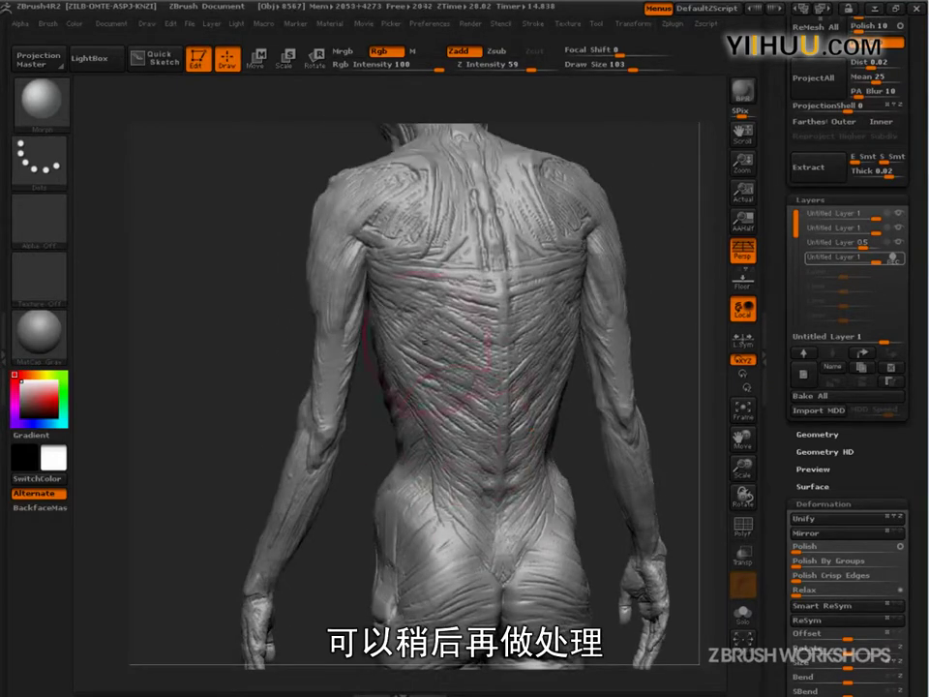
pyautogui.keyDown('alt'); pyautogui.moveTo(645, 176); pyautogui.dragTo(610, 286); pyautogui.keyUp('alt')
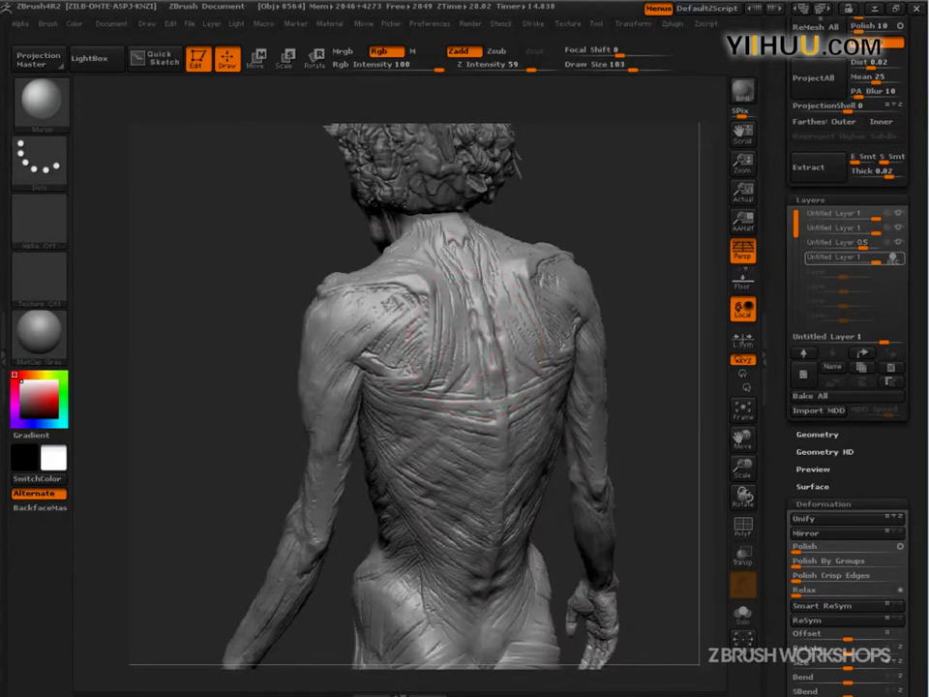
pyautogui.moveTo(257, 220); pyautogui.dragTo(432, 237)
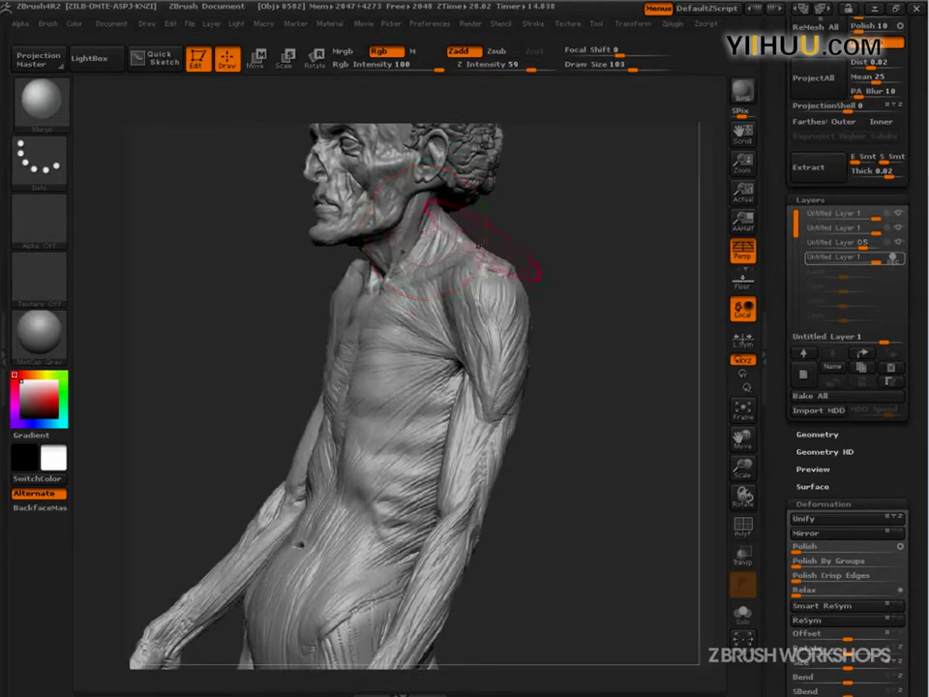
# Continue the morph brushing down the back to the lower spine and buttocks
pyautogui.moveTo(549, 256); pyautogui.dragTo(385, 276)
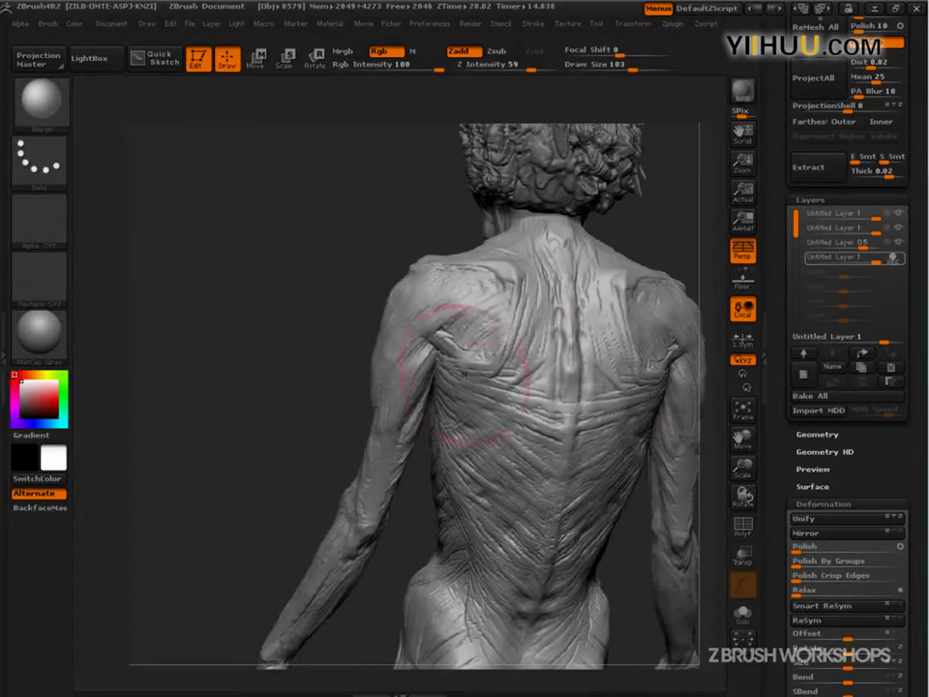
pyautogui.keyDown('alt'); pyautogui.moveTo(293, 433); pyautogui.dragTo(416, 336); pyautogui.keyUp('alt')
pyautogui.moveTo(323, 571); pyautogui.dragTo(431, 552)
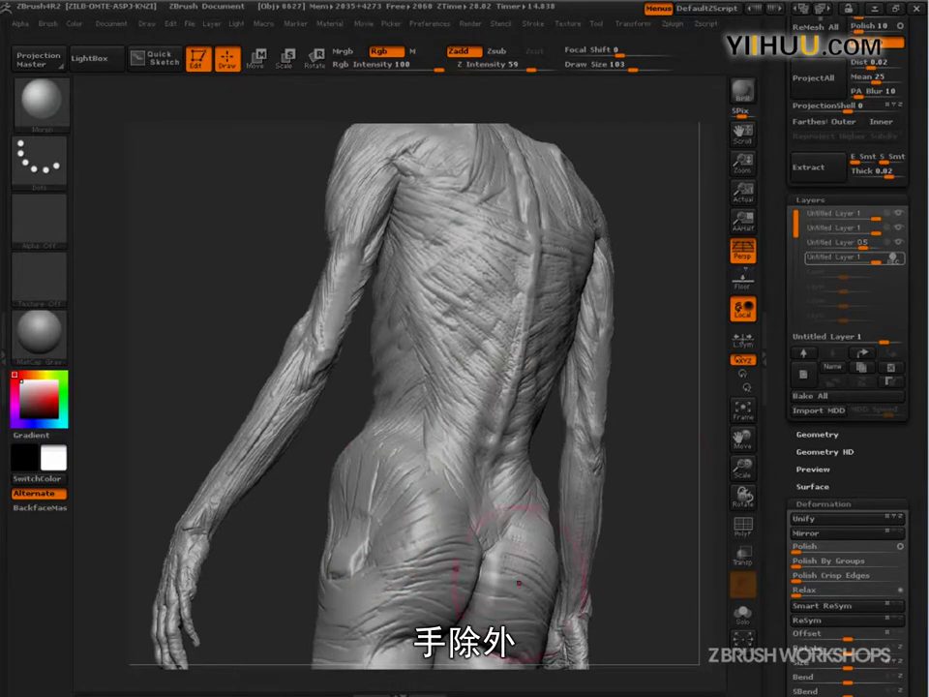
pyautogui.moveTo(660, 508); pyautogui.dragTo(571, 494)
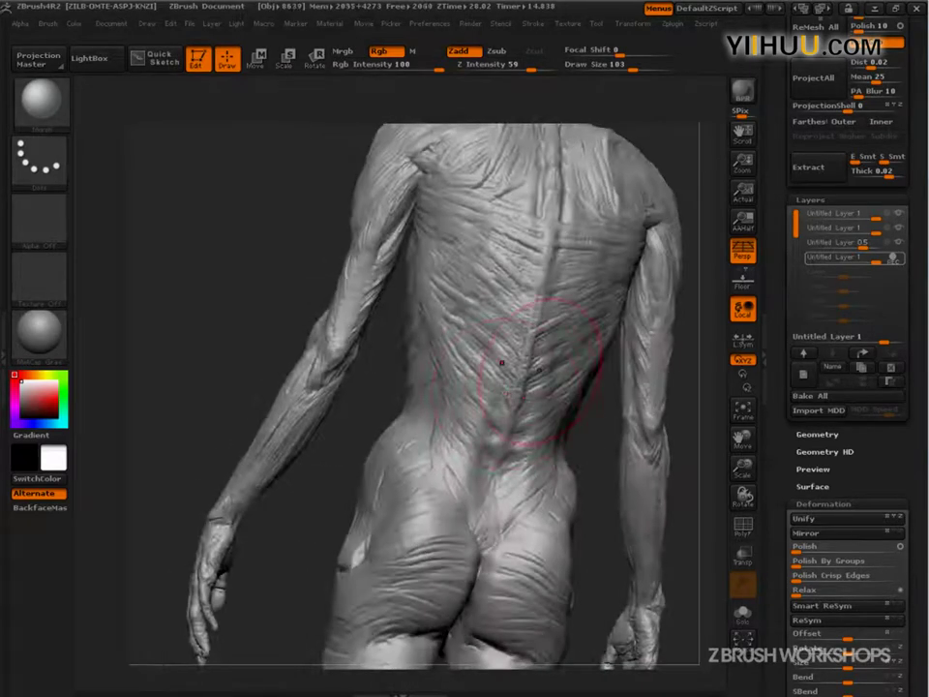
# Paint the morph target back along the flank, ribs and abdomen, then inspect the upper torso
pyautogui.moveTo(382, 290)
pyautogui.mouseDown()
pyautogui.moveTo(522, 319)
pyautogui.moveTo(560, 348)
pyautogui.moveTo(554, 365)
pyautogui.moveTo(489, 356)
pyautogui.mouseUp()
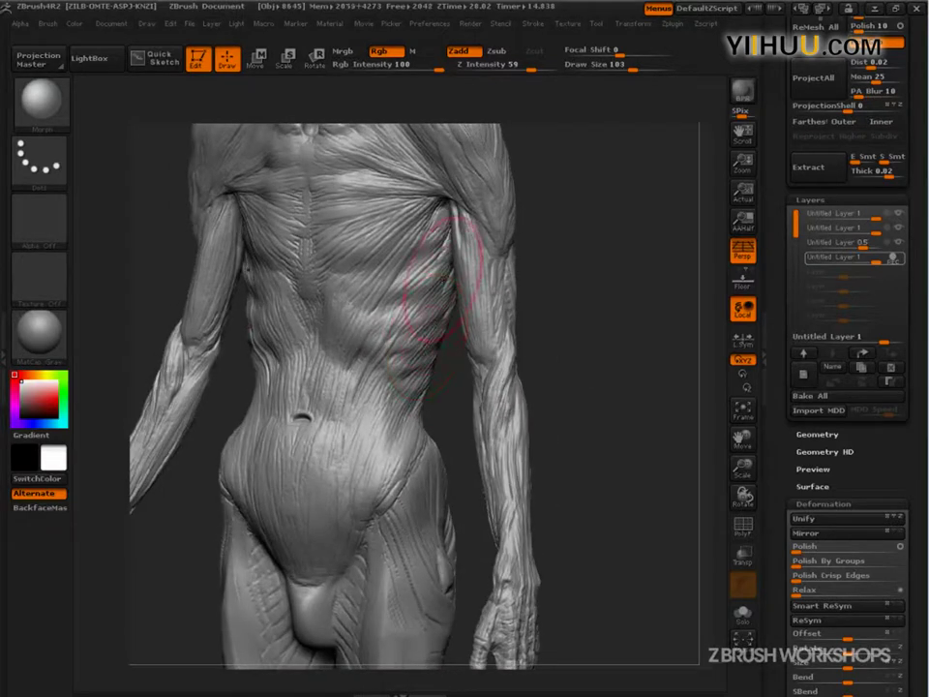
pyautogui.moveTo(572, 363); pyautogui.dragTo(432, 334)
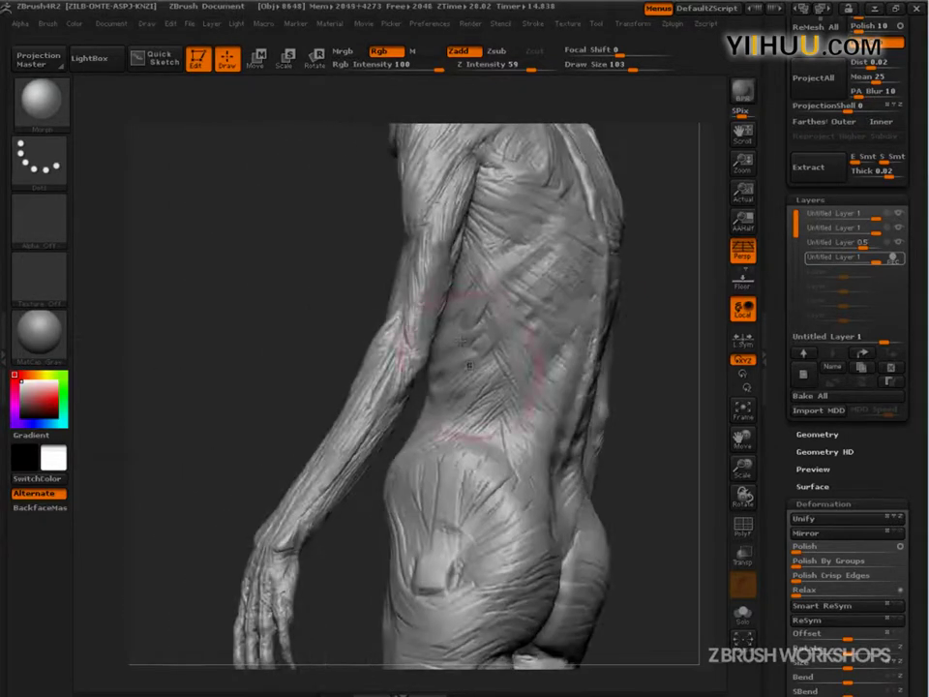
pyautogui.moveTo(316, 402)
pyautogui.mouseDown()
pyautogui.moveTo(363, 408)
pyautogui.moveTo(468, 378)
pyautogui.mouseUp()
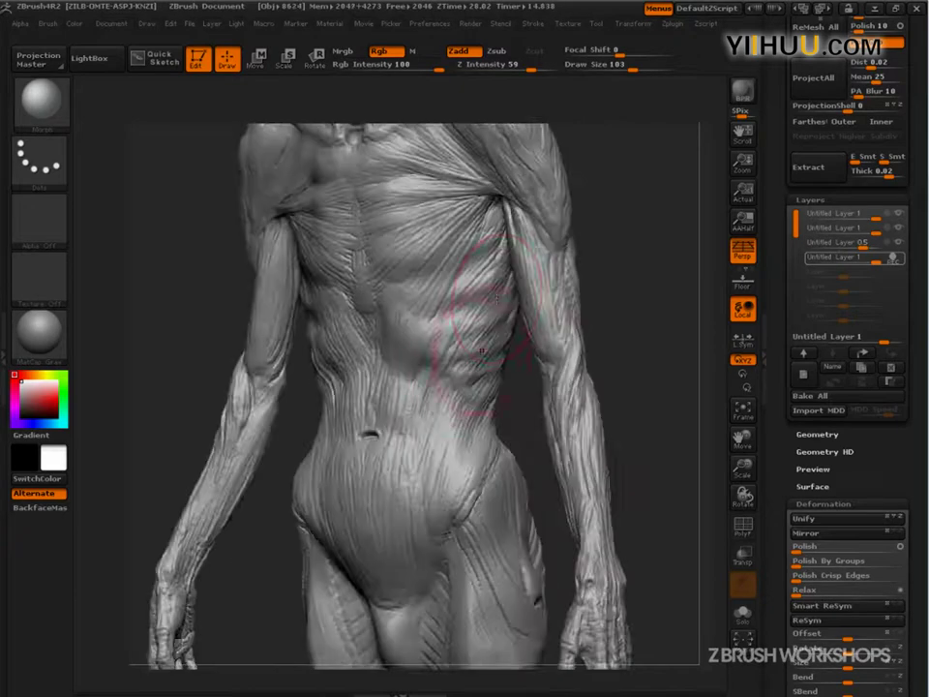
pyautogui.keyDown('alt'); pyautogui.moveTo(587, 205); pyautogui.dragTo(606, 271); pyautogui.keyUp('alt')
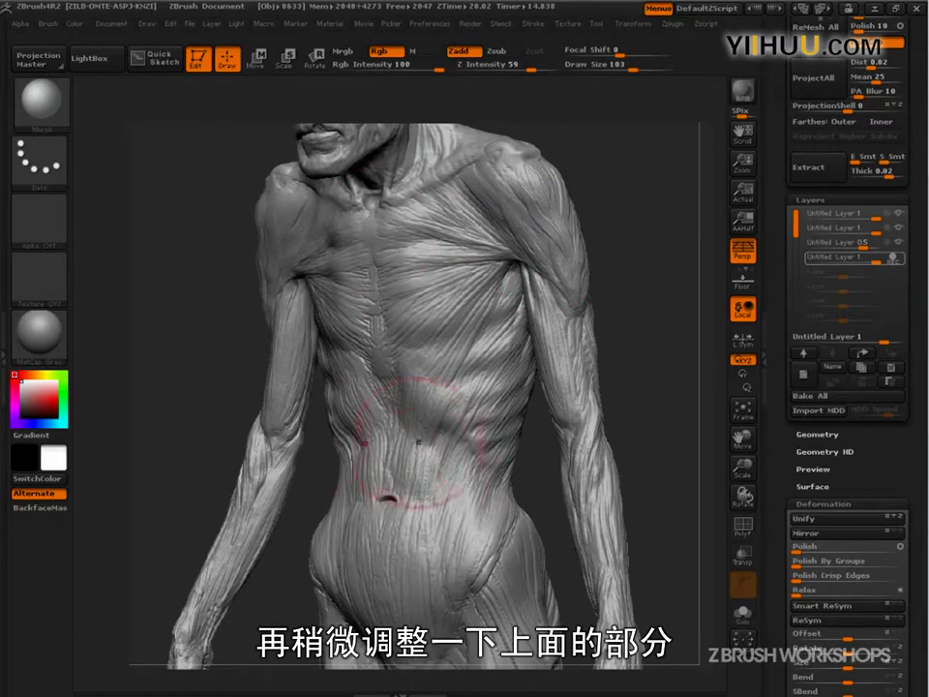
pyautogui.keyDown('alt'); pyautogui.moveTo(610, 437); pyautogui.dragTo(577, 304); pyautogui.keyUp('alt')
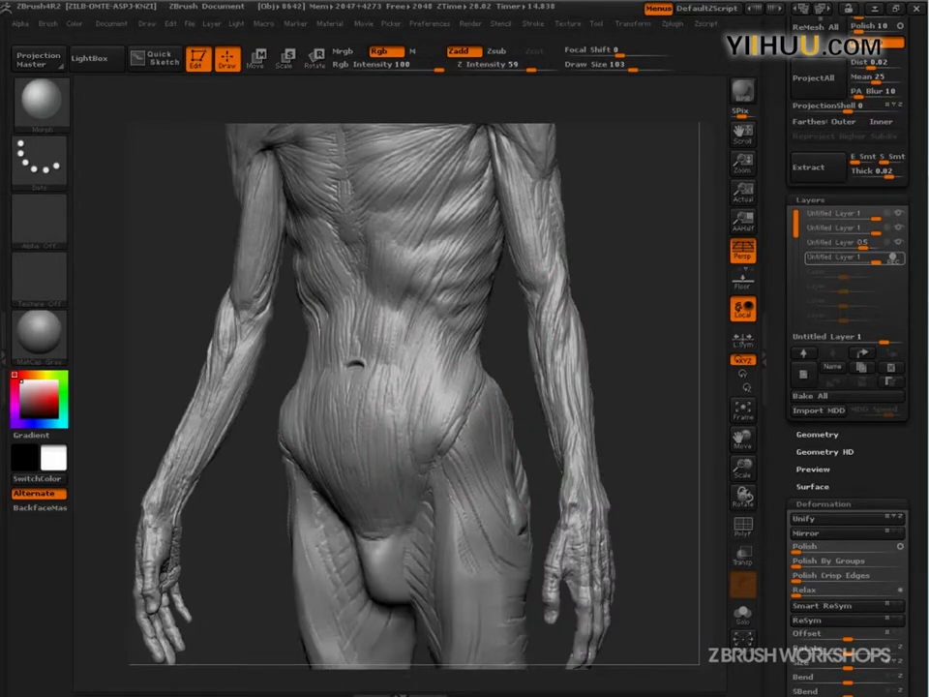
pyautogui.moveTo(647, 327)
pyautogui.keyDown('alt'); pyautogui.mouseDown()
pyautogui.moveTo(597, 429)
pyautogui.moveTo(600, 493)
pyautogui.moveTo(627, 504)
pyautogui.moveTo(592, 528)
pyautogui.moveTo(686, 635)
pyautogui.moveTo(678, 623)
pyautogui.mouseUp(); pyautogui.keyUp('alt')
pyautogui.moveTo(676, 436)
pyautogui.keyDown('alt'); pyautogui.mouseDown()
pyautogui.moveTo(645, 593)
pyautogui.moveTo(643, 570)
pyautogui.mouseUp(); pyautogui.keyUp('alt')
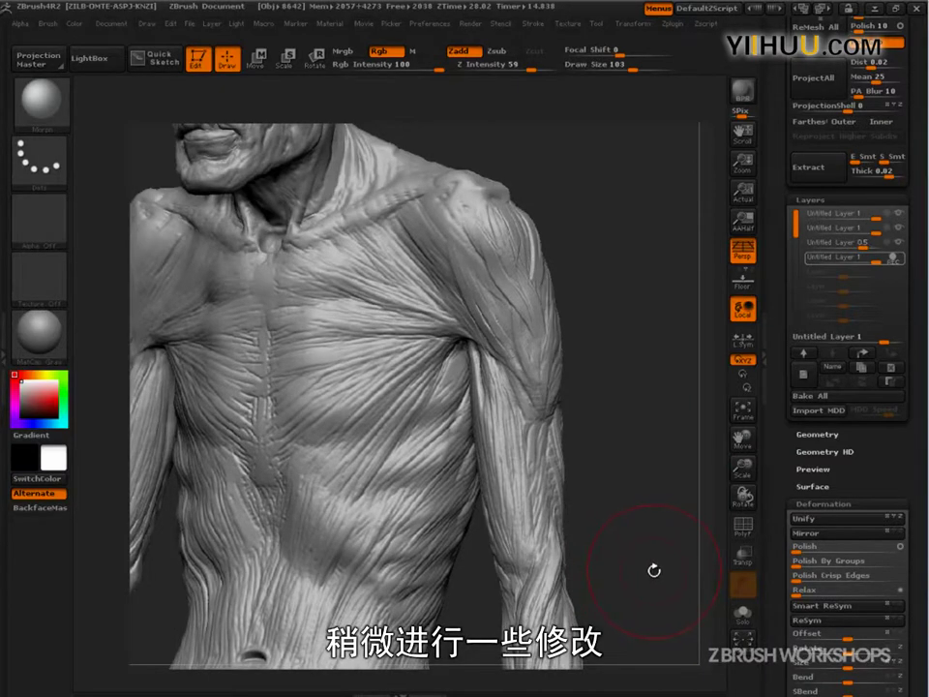
pyautogui.moveTo(663, 573)
pyautogui.keyDown('alt'); pyautogui.mouseDown()
pyautogui.moveTo(658, 565)
pyautogui.moveTo(620, 604)
pyautogui.moveTo(615, 421)
pyautogui.mouseUp(); pyautogui.keyUp('alt')
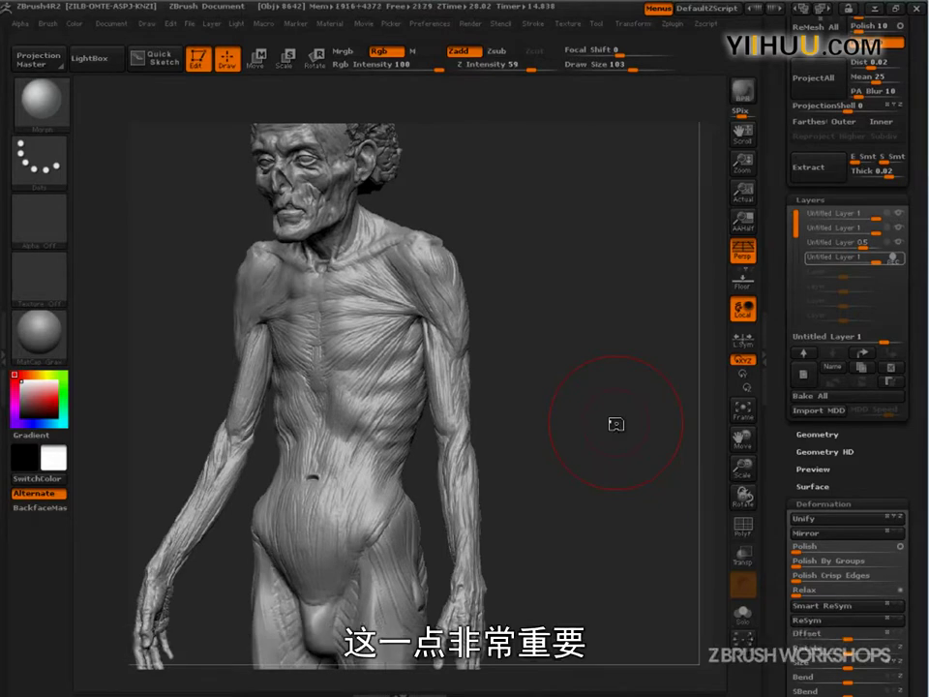
# Shift the figure aside and bring the Layers and Morph Target settings into view together
pyautogui.moveTo(628, 570); pyautogui.dragTo(573, 535)
pyautogui.hotkey('ctrl', 'shift')
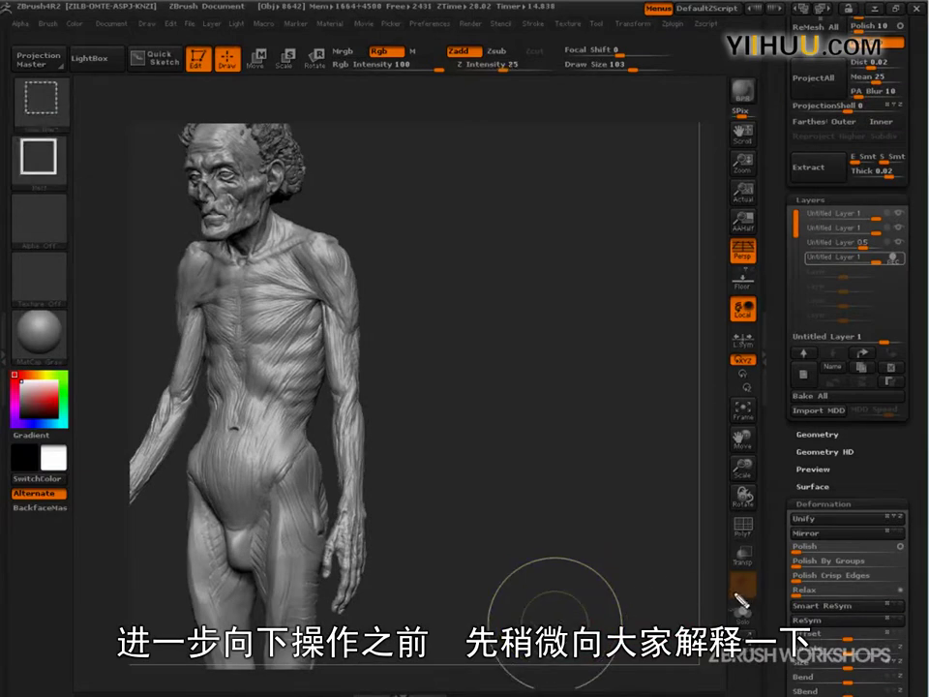
pyautogui.click(861, 470)
pyautogui.click(821, 469)
pyautogui.click(829, 503)
pyautogui.moveTo(878, 500); pyautogui.dragTo(869, 415)
pyautogui.click(837, 467)
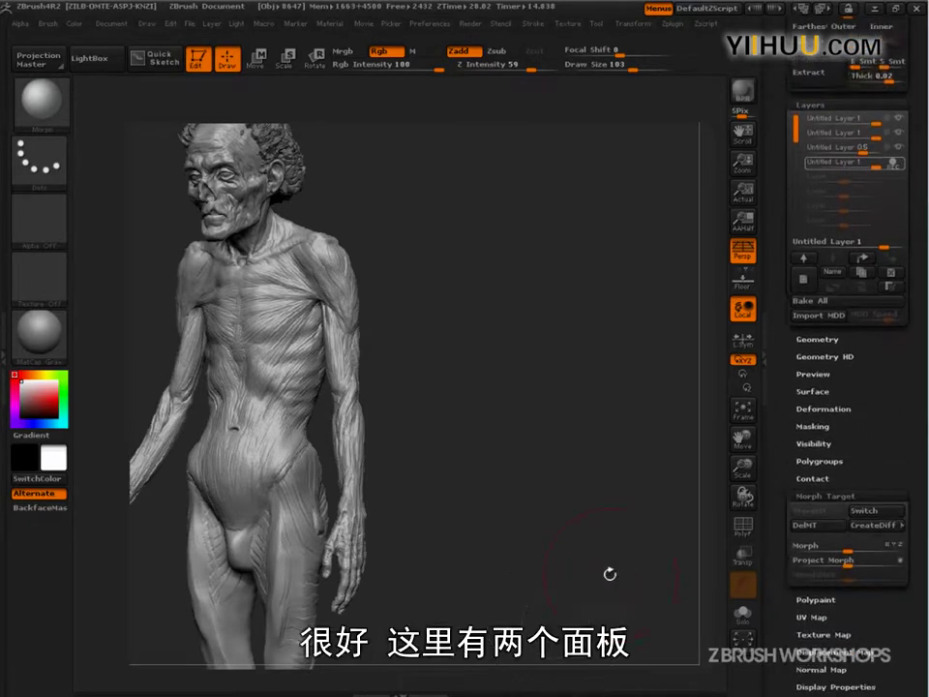
pyautogui.hotkey('ctrl', 'shift')
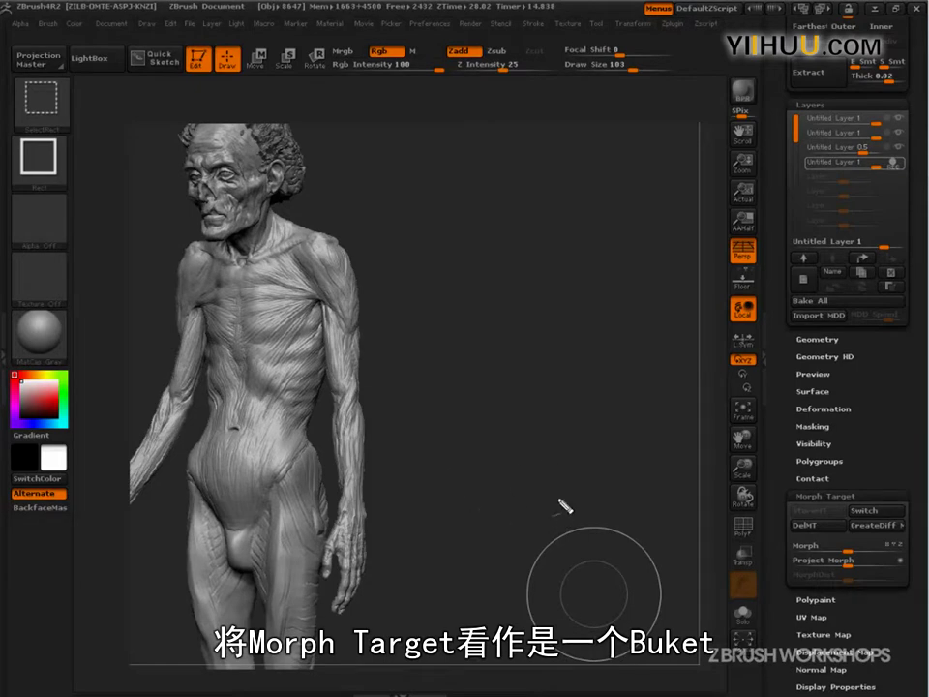
pyautogui.moveTo(577, 484)
pyautogui.mouseDown()
pyautogui.moveTo(561, 495)
pyautogui.moveTo(619, 504)
pyautogui.moveTo(556, 556)
pyautogui.moveTo(558, 473)
pyautogui.moveTo(621, 466)
pyautogui.mouseUp()
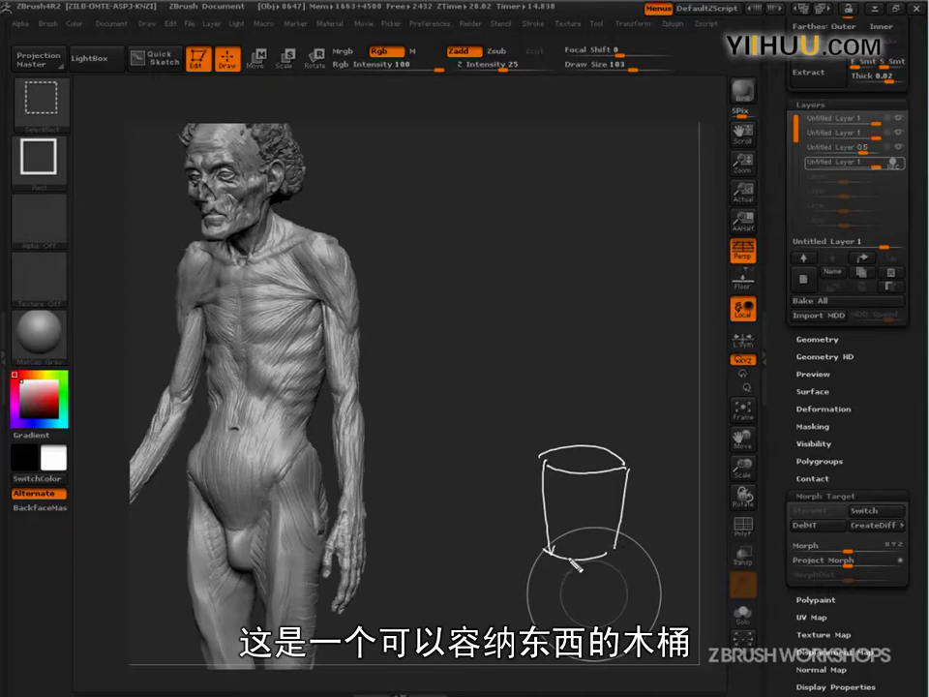
pyautogui.moveTo(544, 459); pyautogui.dragTo(634, 474)
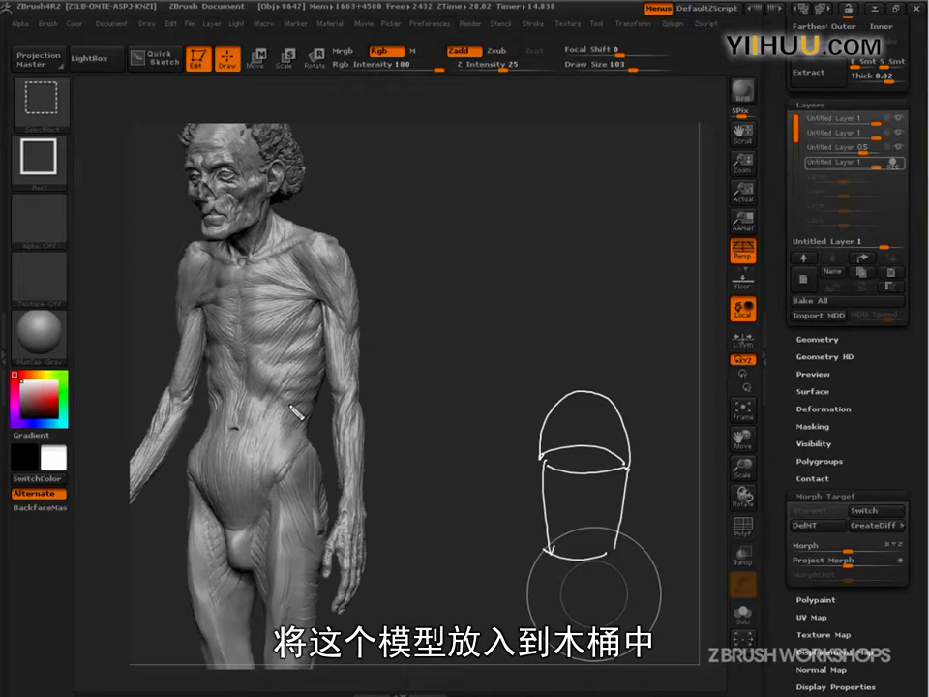
pyautogui.moveTo(263, 453)
pyautogui.mouseDown()
pyautogui.moveTo(387, 629)
pyautogui.moveTo(587, 471)
pyautogui.moveTo(585, 503)
pyautogui.mouseUp()
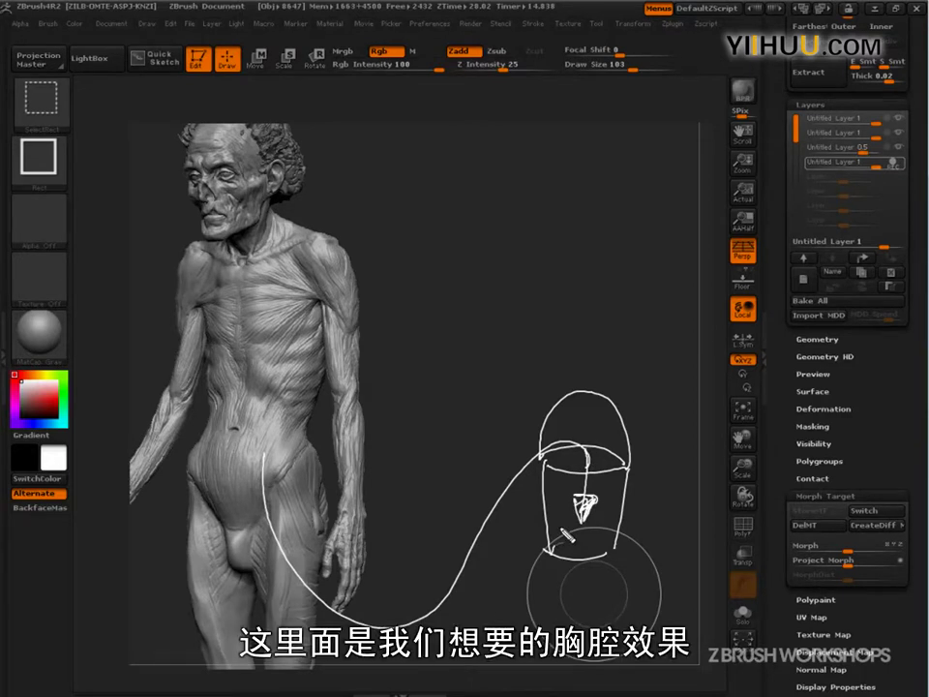
pyautogui.moveTo(570, 551)
pyautogui.mouseDown()
pyautogui.moveTo(563, 540)
pyautogui.moveTo(628, 514)
pyautogui.mouseUp()
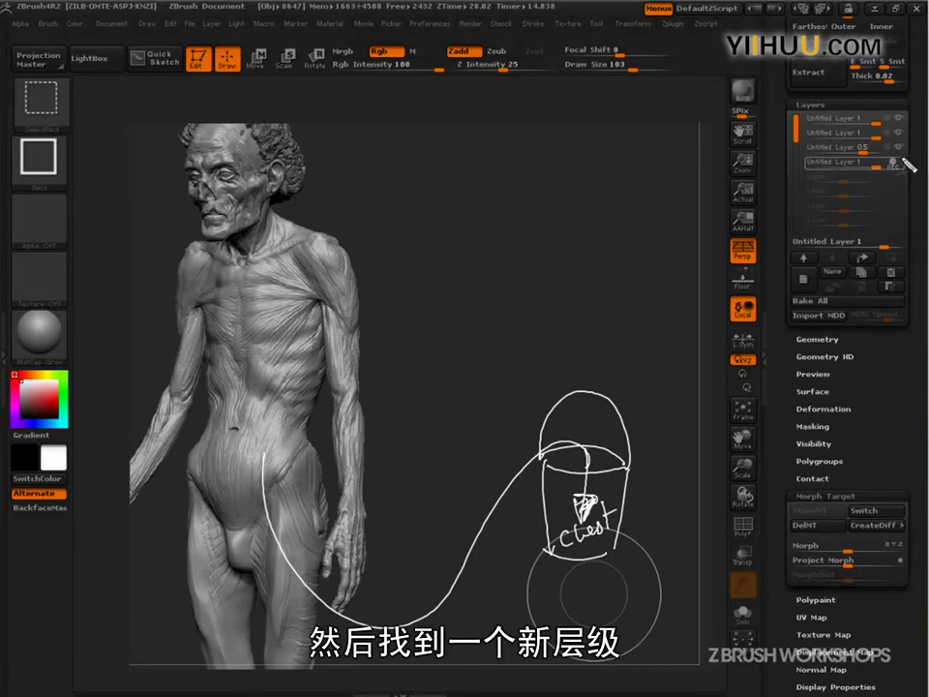
pyautogui.moveTo(906, 164)
pyautogui.mouseDown()
pyautogui.moveTo(803, 170)
pyautogui.moveTo(907, 157)
pyautogui.mouseUp()
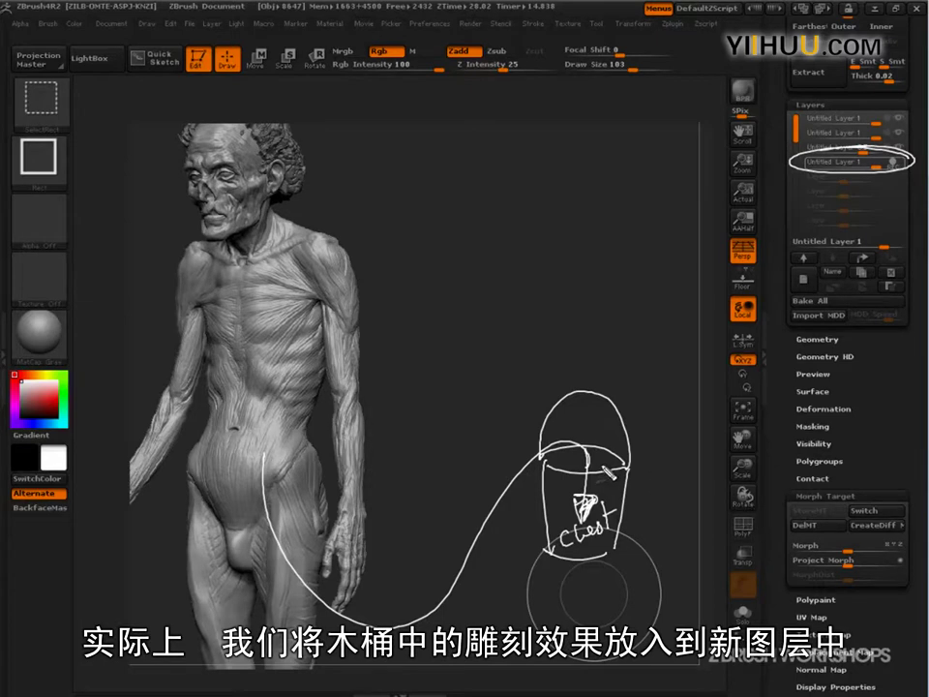
pyautogui.moveTo(604, 464)
pyautogui.mouseDown()
pyautogui.moveTo(639, 363)
pyautogui.moveTo(774, 170)
pyautogui.moveTo(786, 171)
pyautogui.moveTo(774, 177)
pyautogui.mouseUp()
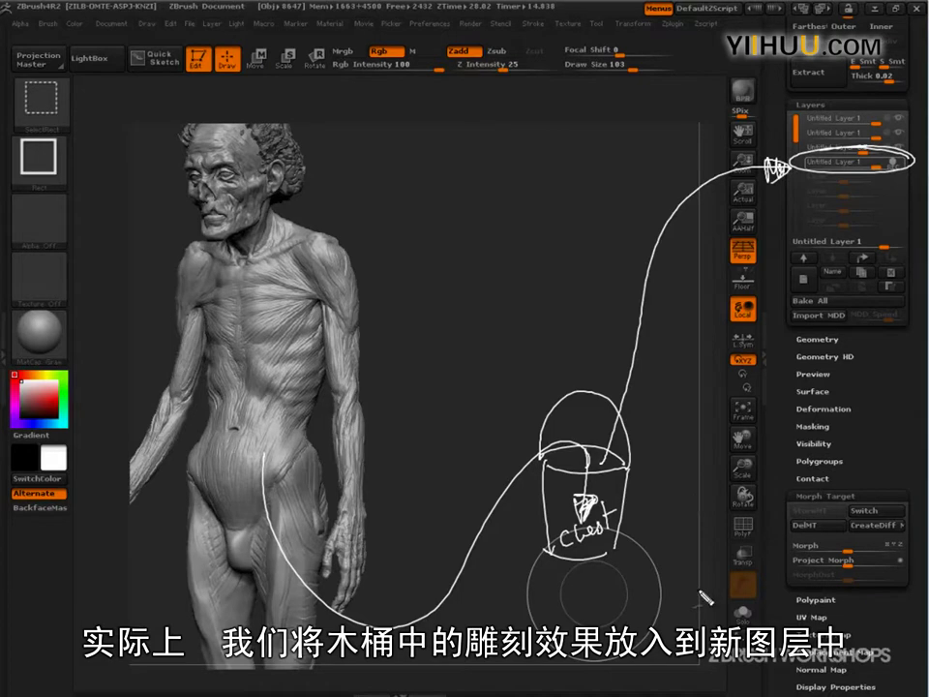
pyautogui.moveTo(606, 330); pyautogui.dragTo(642, 255)
pyautogui.moveTo(639, 329)
pyautogui.mouseDown()
pyautogui.moveTo(657, 338)
pyautogui.moveTo(654, 319)
pyautogui.moveTo(689, 256)
pyautogui.mouseUp()
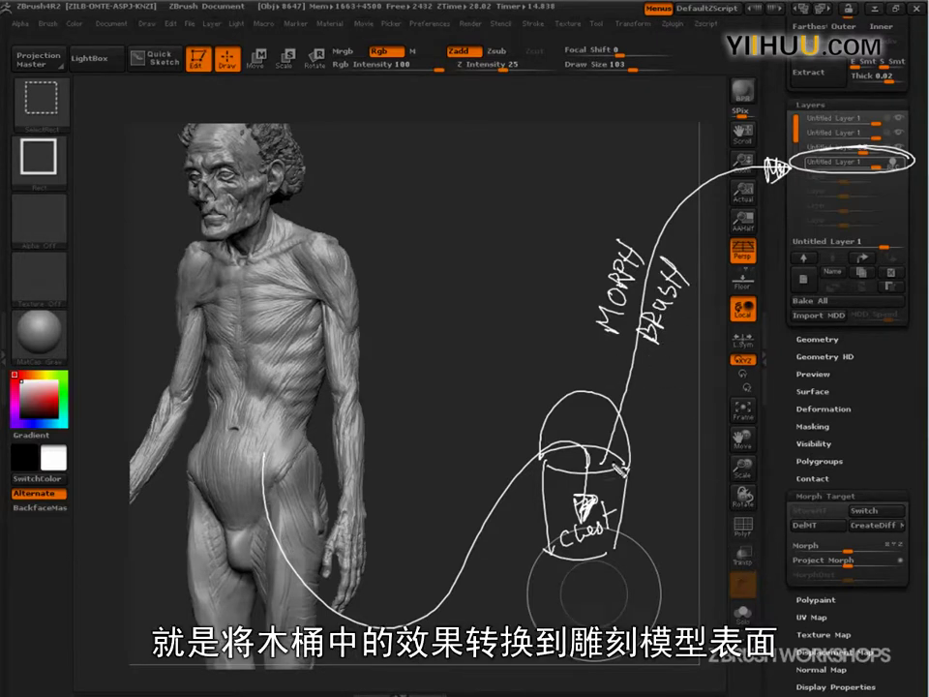
pyautogui.moveTo(581, 474)
pyautogui.mouseDown()
pyautogui.moveTo(532, 522)
pyautogui.moveTo(580, 576)
pyautogui.moveTo(629, 523)
pyautogui.moveTo(585, 474)
pyautogui.mouseUp()
pyautogui.moveTo(626, 395)
pyautogui.mouseDown()
pyautogui.moveTo(356, 257)
pyautogui.moveTo(397, 278)
pyautogui.mouseUp()
pyautogui.moveTo(334, 240)
pyautogui.mouseDown()
pyautogui.moveTo(379, 186)
pyautogui.moveTo(580, 132)
pyautogui.moveTo(738, 150)
pyautogui.mouseUp()
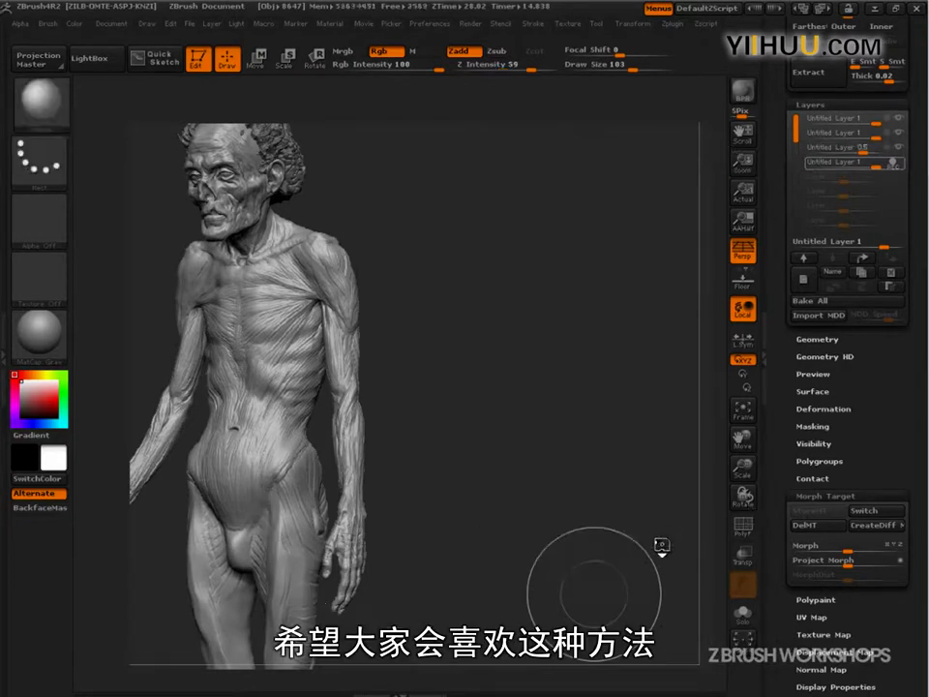
# Inspect the figure's muscle-fibre detail from the front and around the back, ending on a centred front view of head and torso
pyautogui.moveTo(631, 574)
pyautogui.mouseDown()
pyautogui.moveTo(384, 387)
pyautogui.moveTo(582, 332)
pyautogui.mouseUp()
pyautogui.moveTo(524, 366)
pyautogui.mouseDown()
pyautogui.moveTo(686, 446)
pyautogui.moveTo(684, 386)
pyautogui.moveTo(648, 368)
pyautogui.moveTo(668, 373)
pyautogui.moveTo(650, 435)
pyautogui.moveTo(677, 450)
pyautogui.moveTo(651, 461)
pyautogui.moveTo(664, 497)
pyautogui.moveTo(693, 502)
pyautogui.mouseUp()
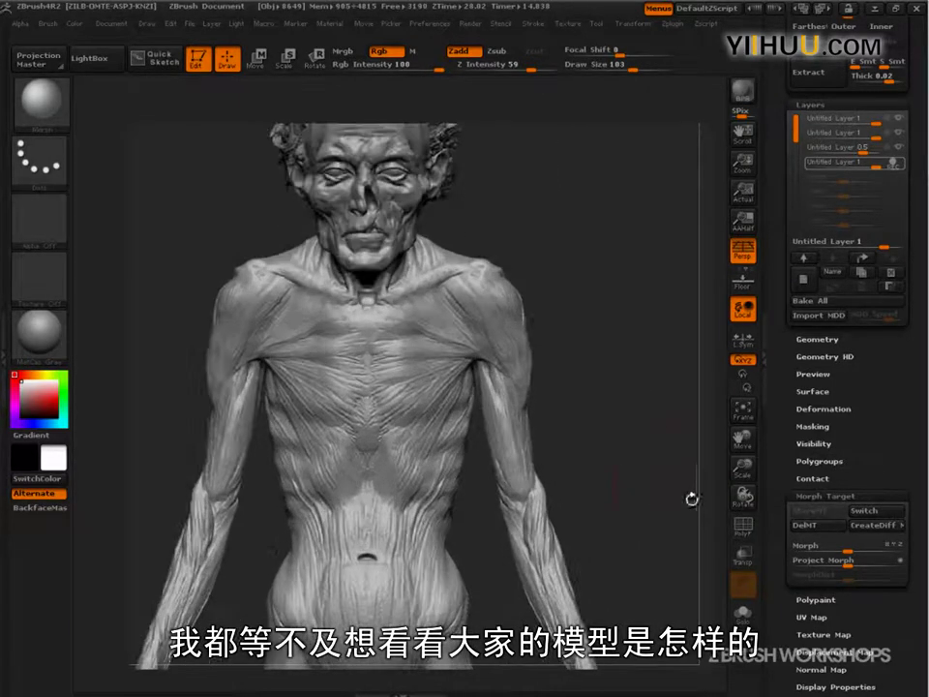
pyautogui.moveTo(649, 390)
pyautogui.mouseDown()
pyautogui.moveTo(668, 485)
pyautogui.moveTo(652, 437)
pyautogui.moveTo(477, 383)
pyautogui.mouseUp()
pyautogui.moveTo(537, 452)
pyautogui.mouseDown()
pyautogui.moveTo(389, 496)
pyautogui.moveTo(363, 564)
pyautogui.moveTo(280, 616)
pyautogui.mouseUp()
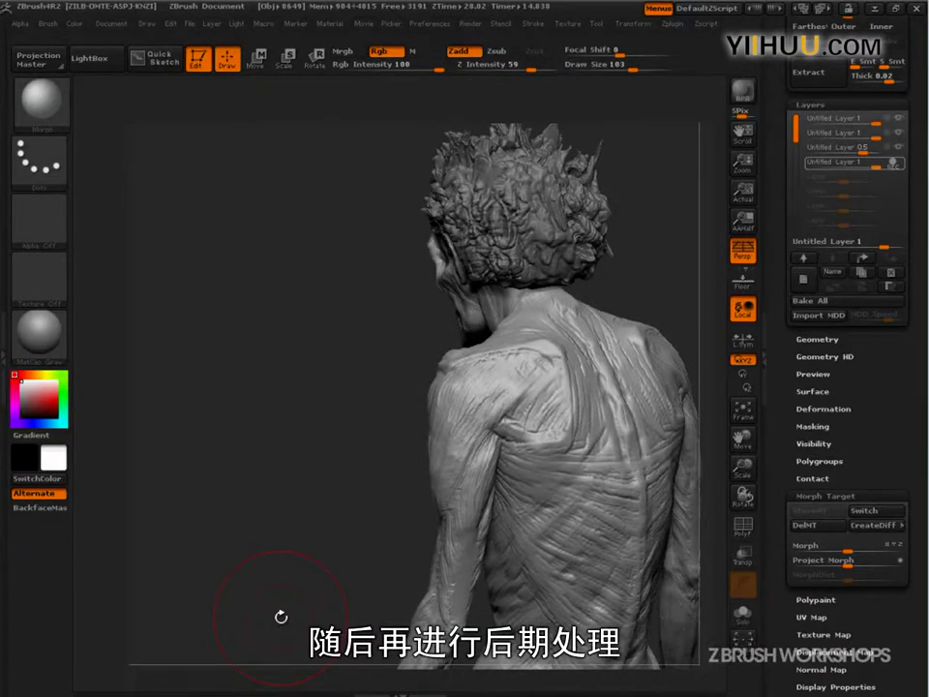
pyautogui.moveTo(281, 616); pyautogui.dragTo(419, 551)
pyautogui.keyDown('alt'); pyautogui.moveTo(659, 559); pyautogui.dragTo(664, 492); pyautogui.keyUp('alt')
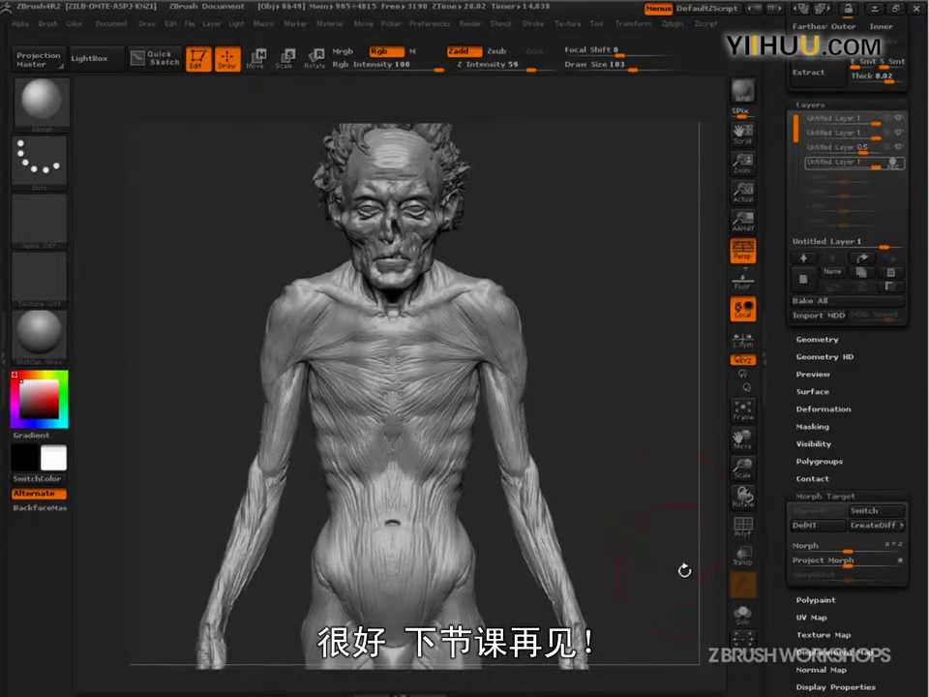